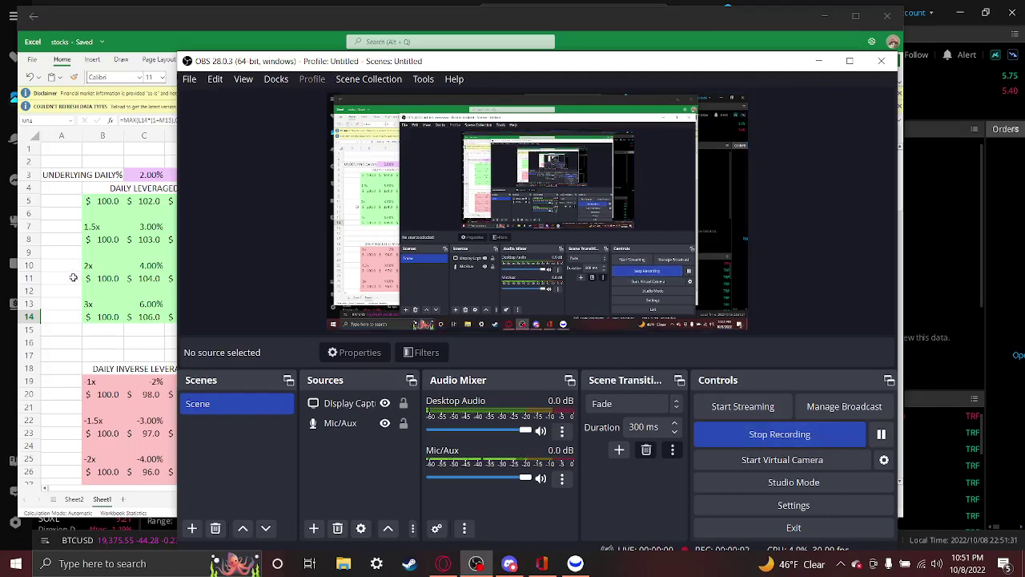
left_click(68, 276)
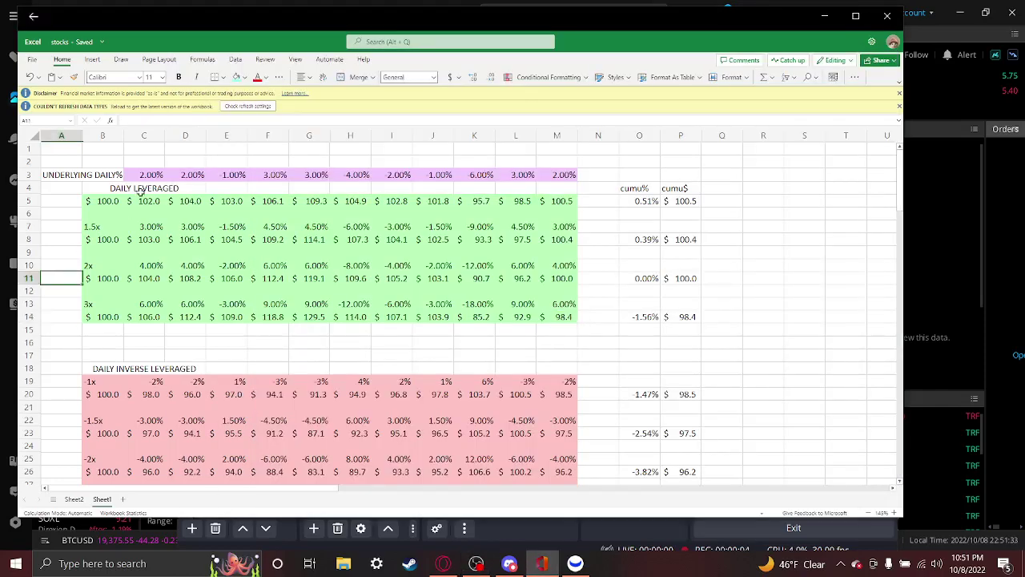
left_click(143, 190)
left_click(153, 369)
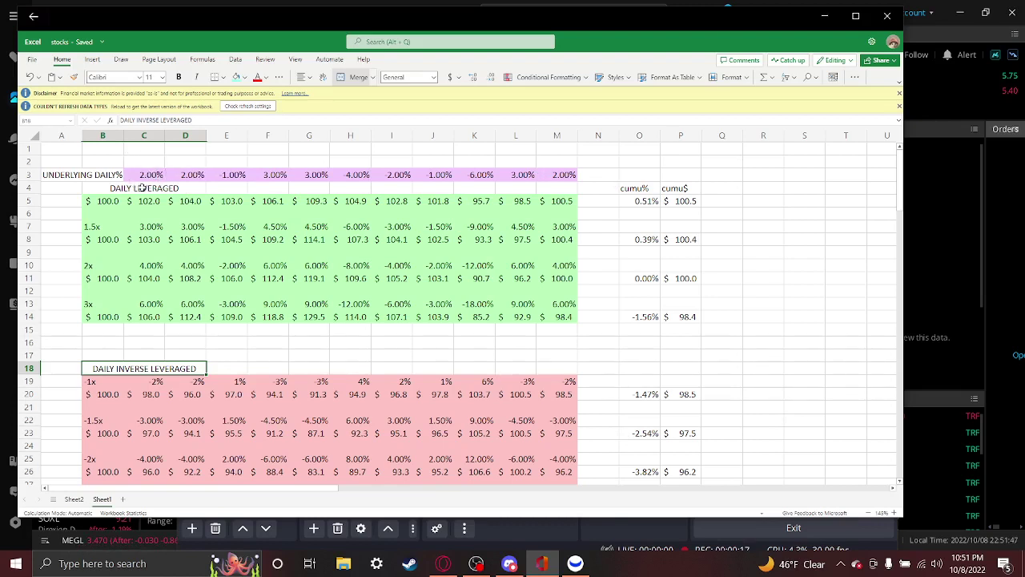
left_click(123, 189)
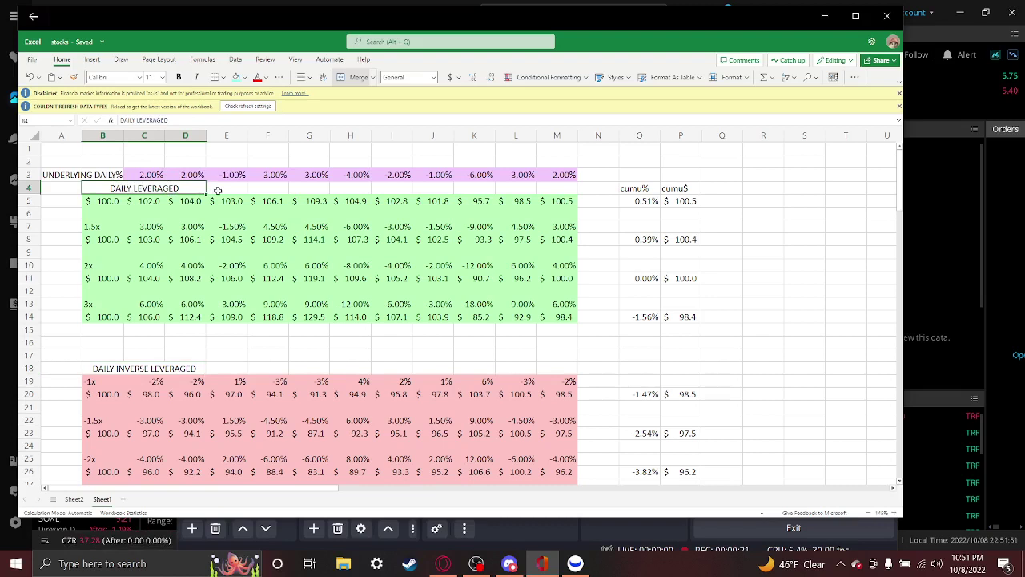
left_click(141, 174)
key("Down")
key("Down")
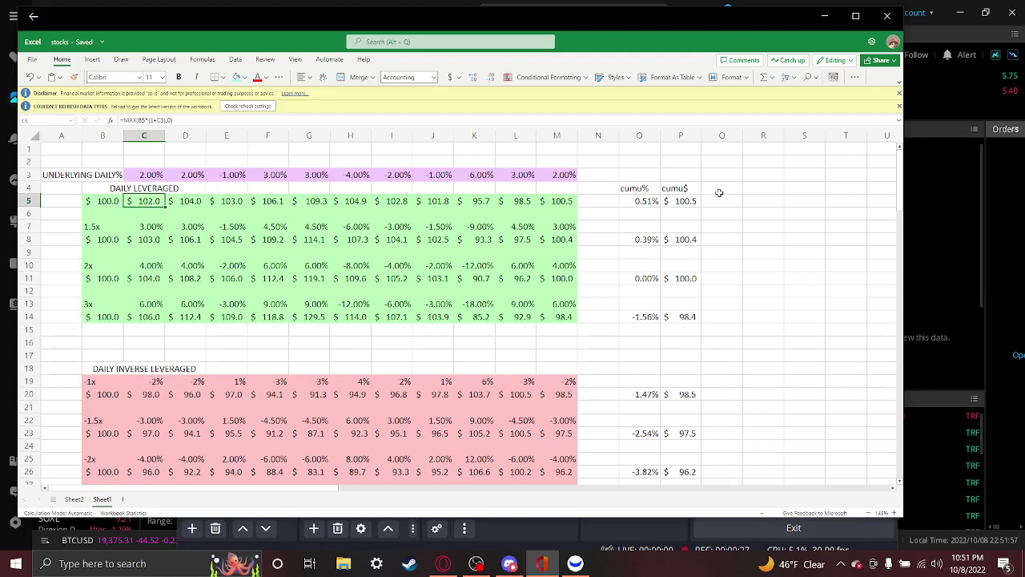
key("Up")
key("Up")
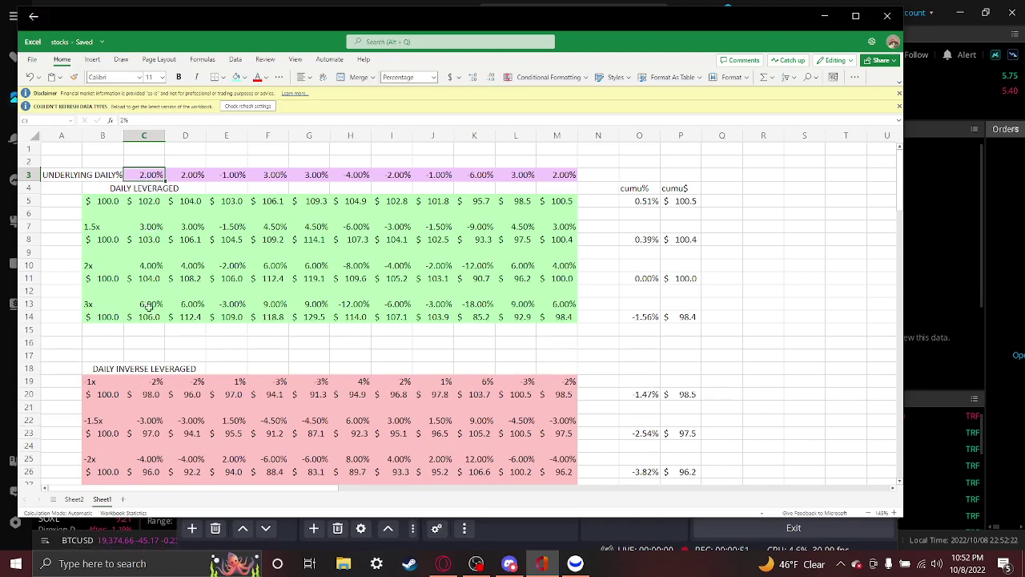
left_click(96, 228)
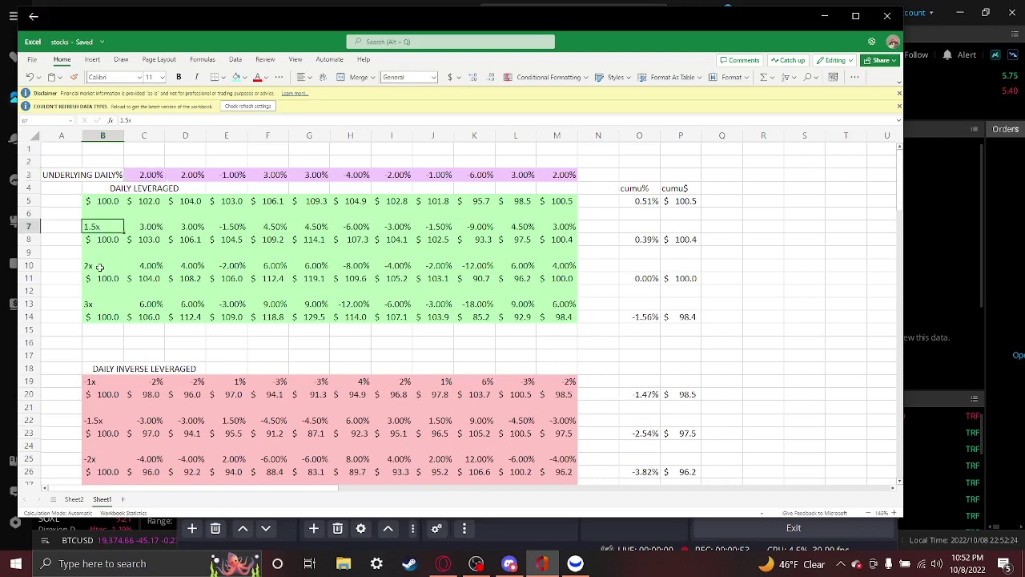
left_click(98, 268)
left_click(100, 298)
left_click(70, 280)
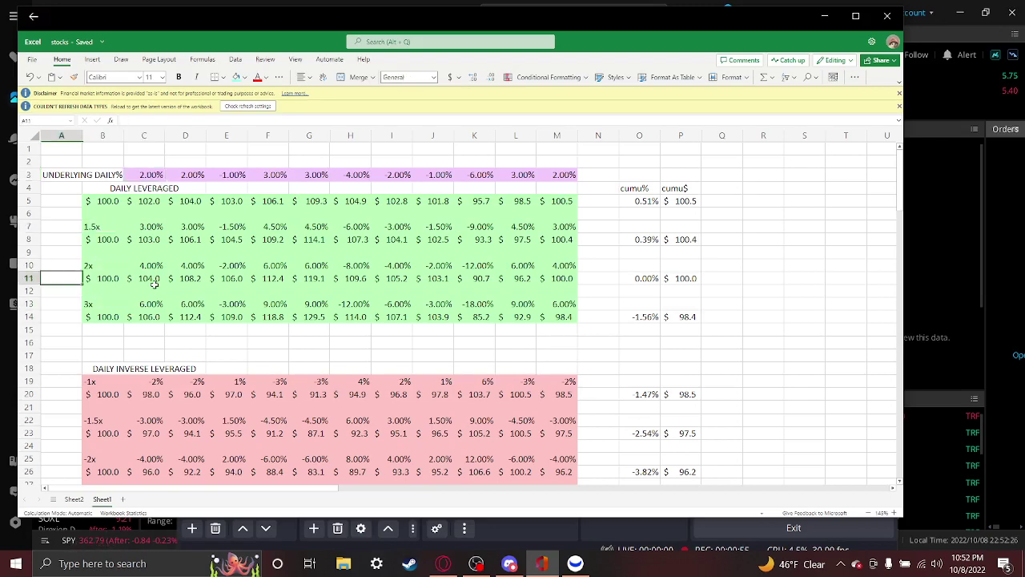
scroll(152, 285, "down", 3)
left_click(137, 319)
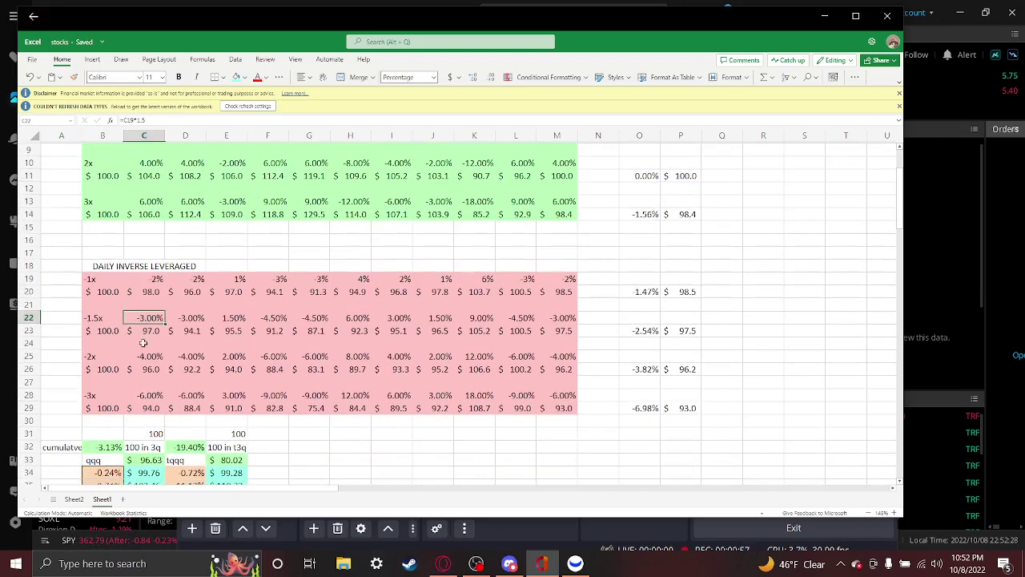
left_click(143, 356)
left_click(147, 395)
scroll(145, 334, "up", 3)
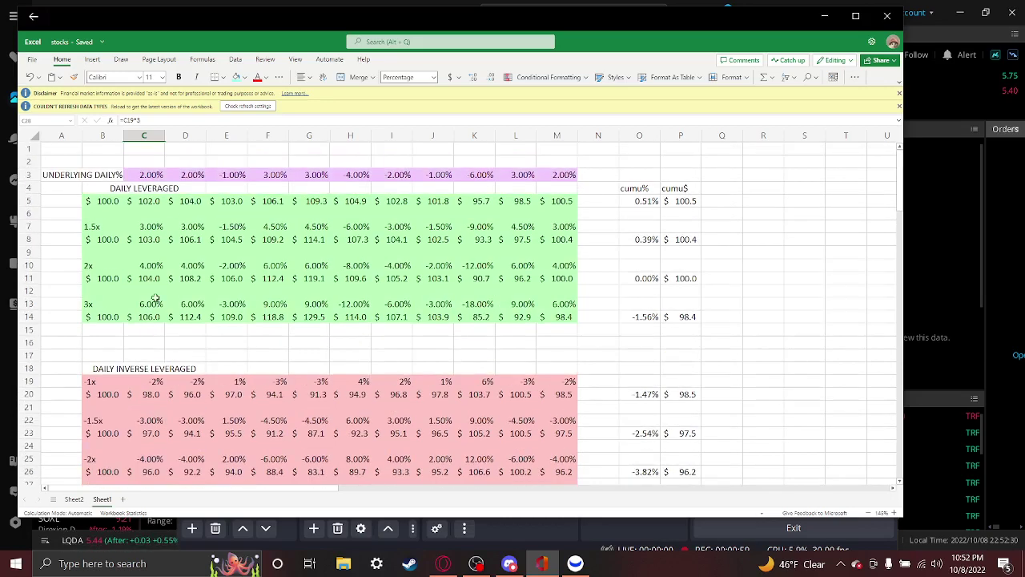
left_click(152, 202)
left_click(161, 178)
left_click(147, 203)
left_click(147, 227)
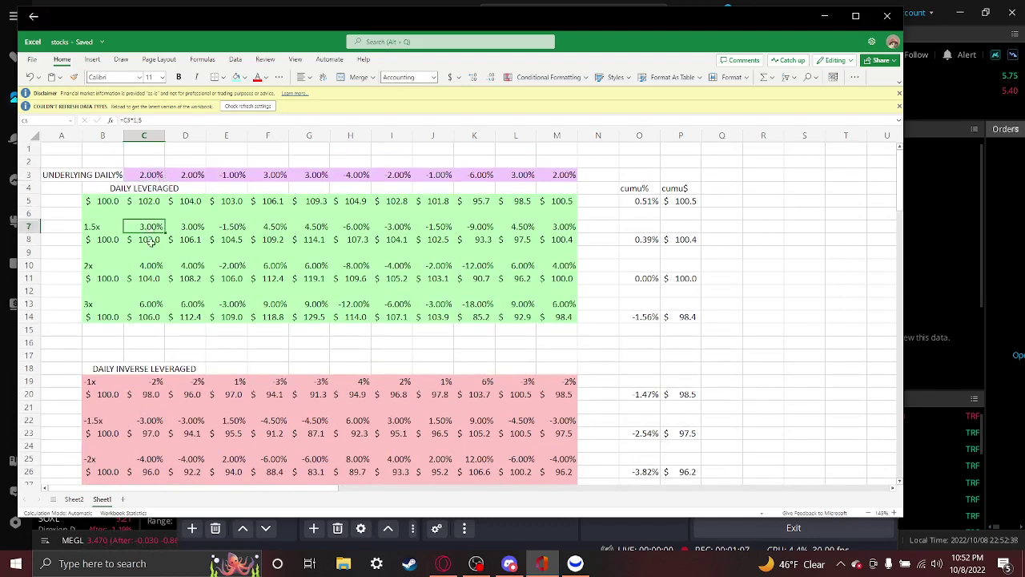
left_click(146, 265)
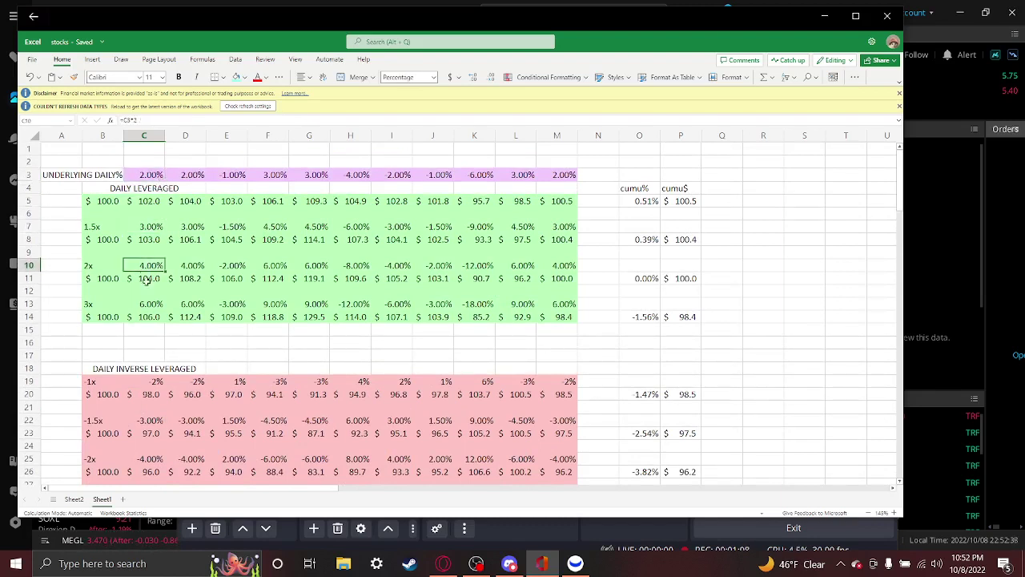
left_click(192, 177)
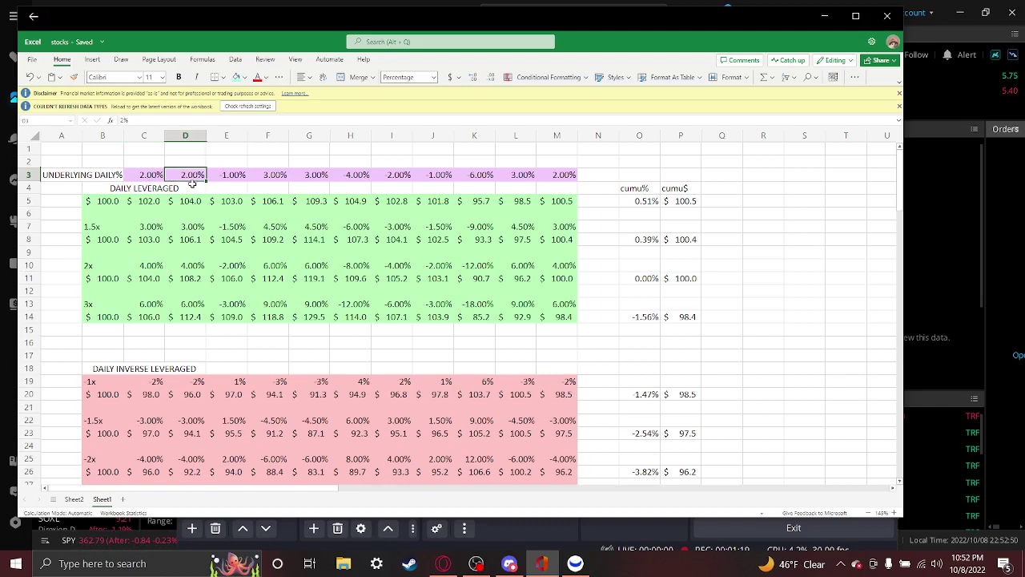
left_click(194, 224)
left_click(189, 266)
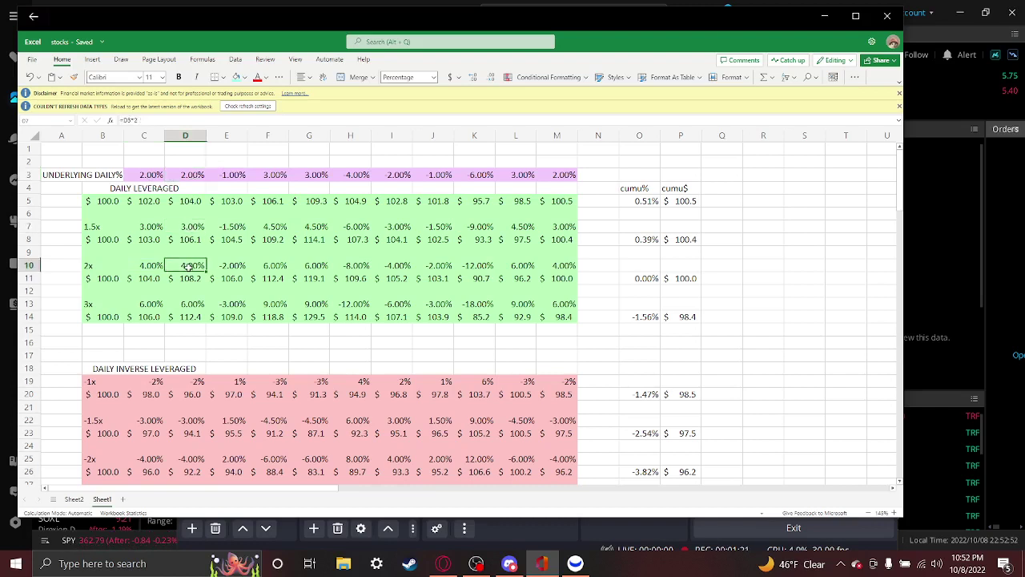
left_click(181, 307)
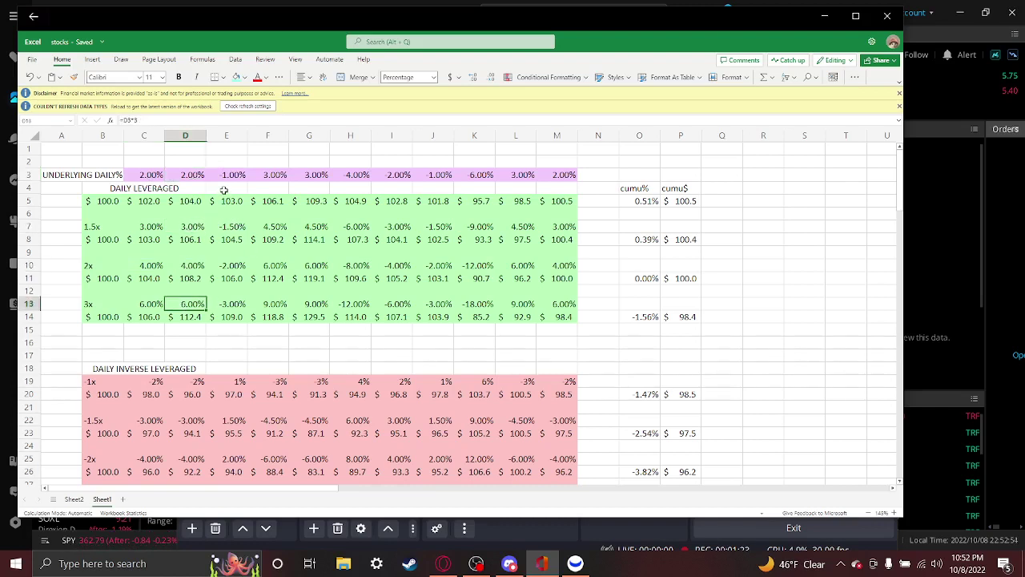
left_click(93, 202)
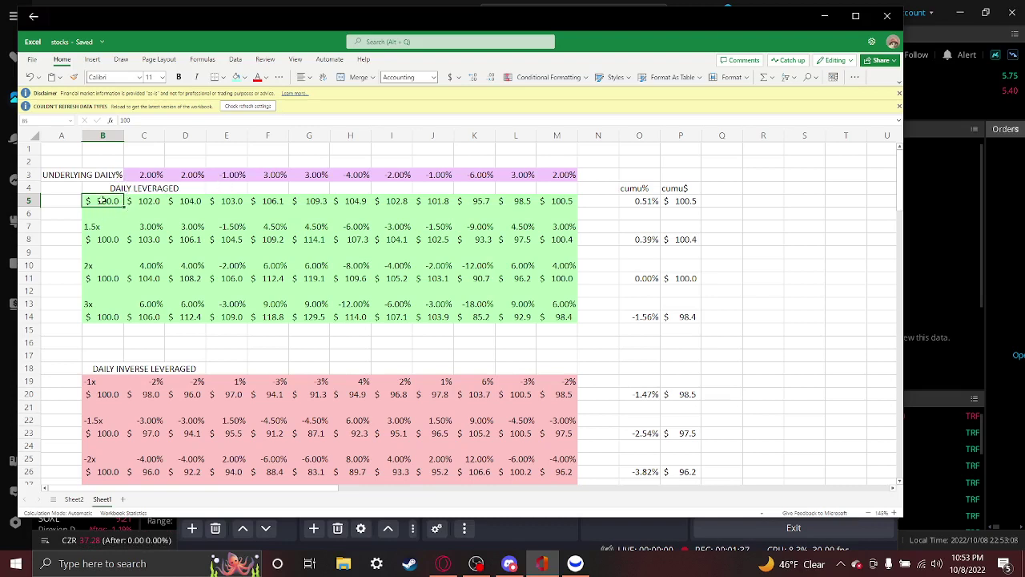
Review the final 1x value in M5 and the 3x leveraged row's -1.56% cumulative loss.
left_click(556, 201)
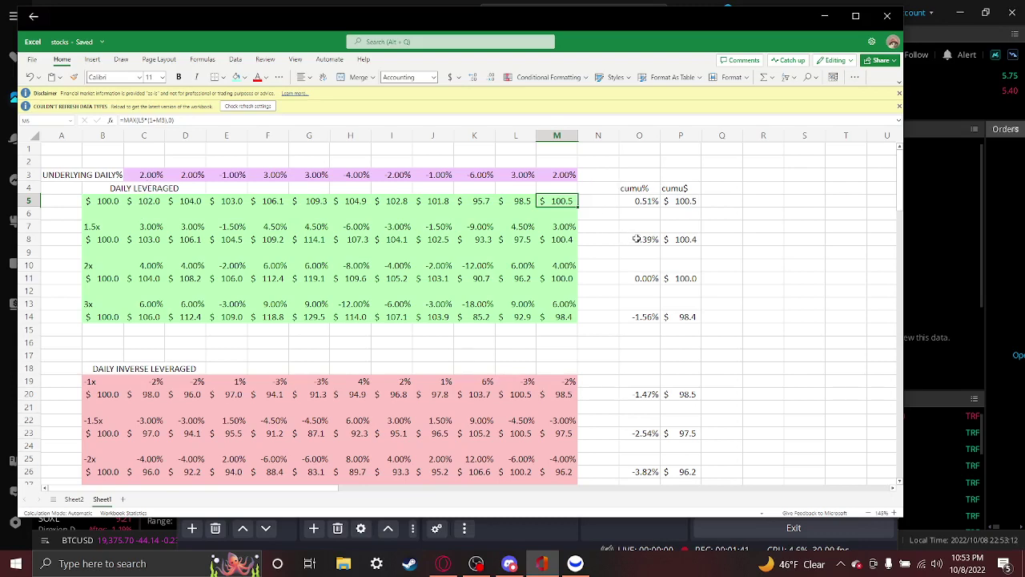
scroll(561, 224, "down", 2)
left_click(96, 168)
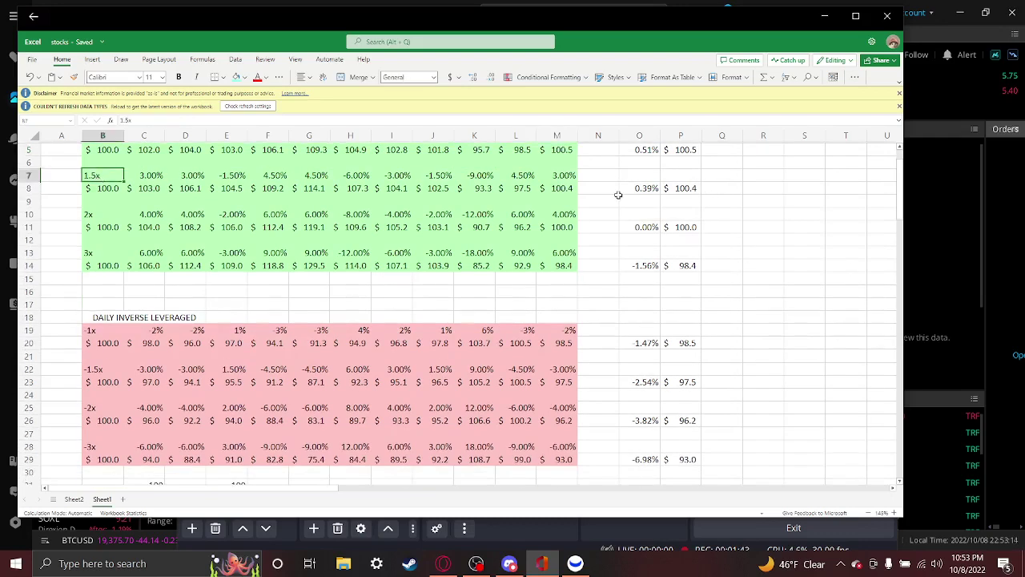
scroll(609, 200, "up", 2)
left_click(88, 307)
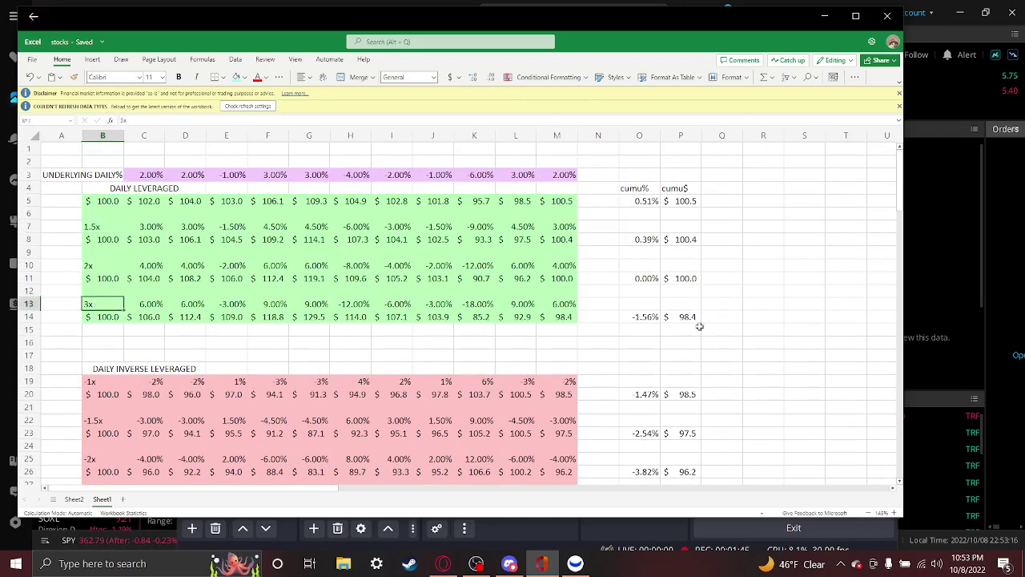
left_click(630, 316)
scroll(630, 317, "down", 3)
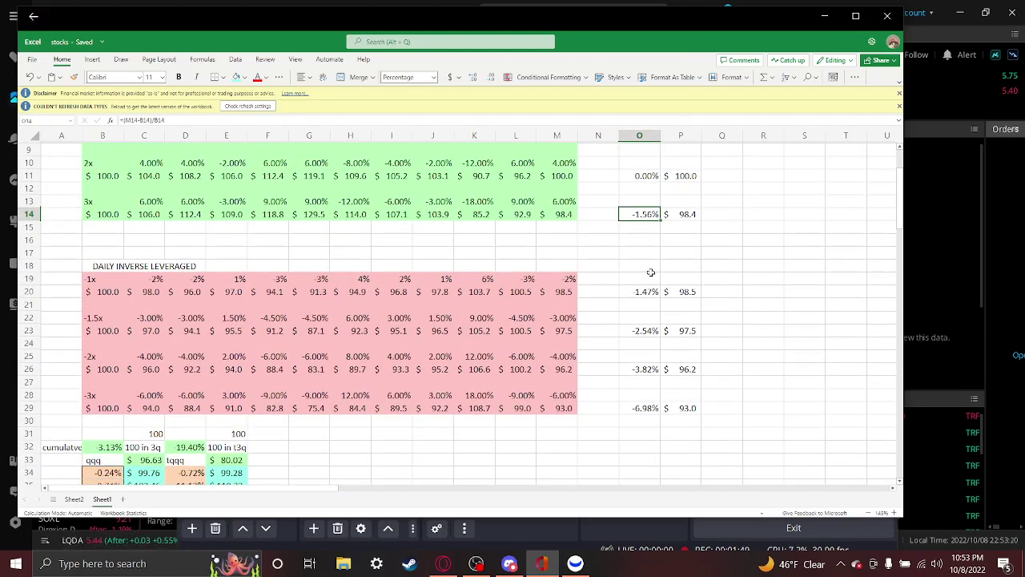
scroll(648, 256, "up", 3)
Check the O5 cumulative formula and inverse results: -1x 1.47%, -1.5x -2.54%, -2x -3.82%.
left_click(653, 202)
scroll(653, 202, "down", 3)
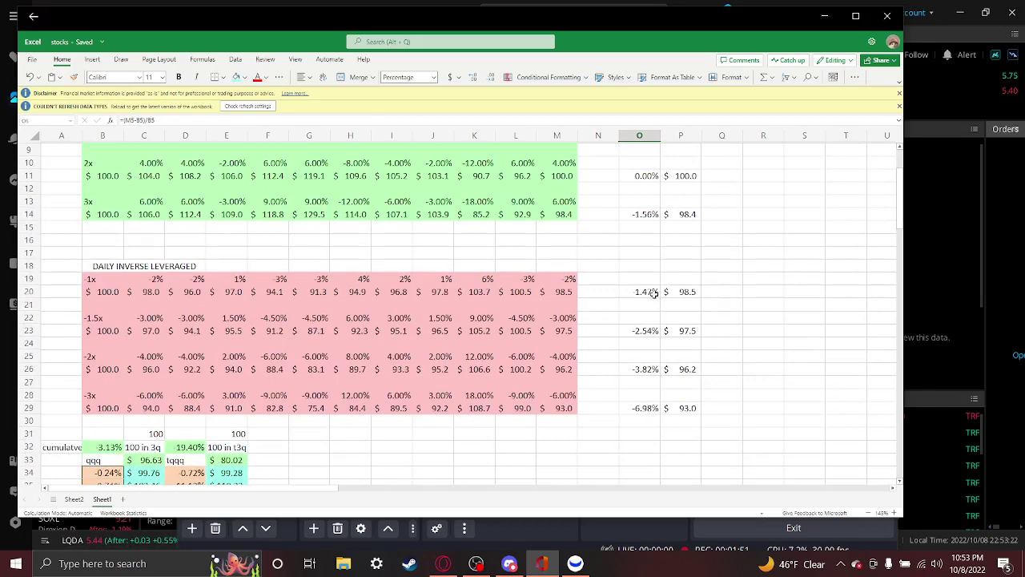
left_click(645, 292)
left_click(638, 330)
left_click(633, 362)
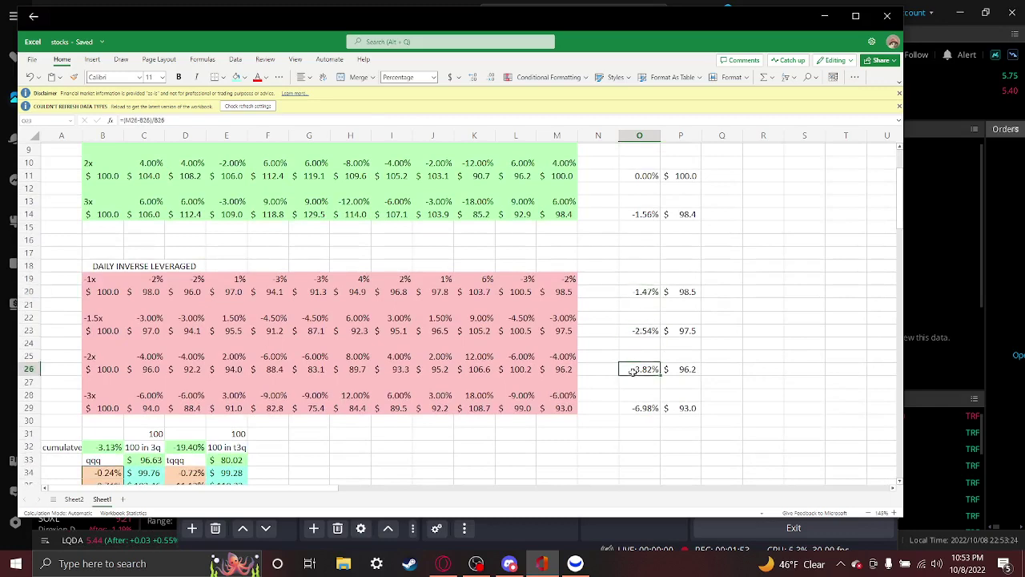
left_click(641, 421)
scroll(640, 394, "up", 3)
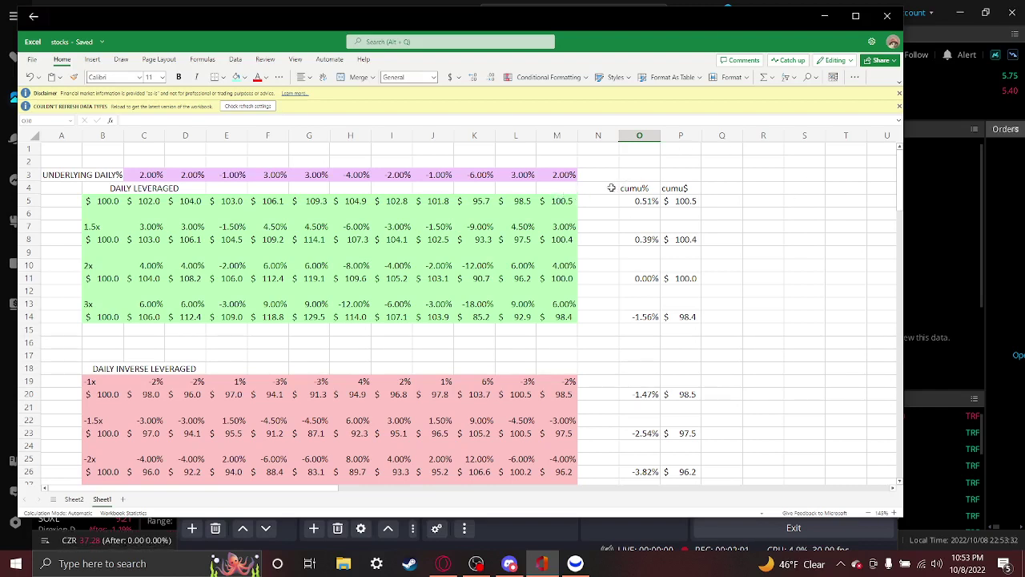
Set the underlying daily moves to -20% in G3 and 16% in H3.
double_click(307, 174)
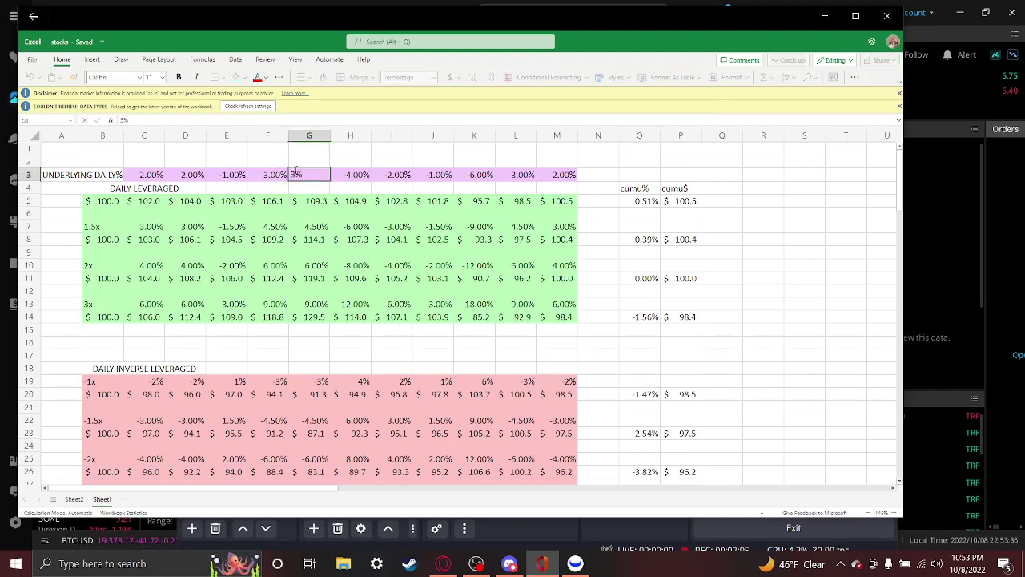
type("-20")
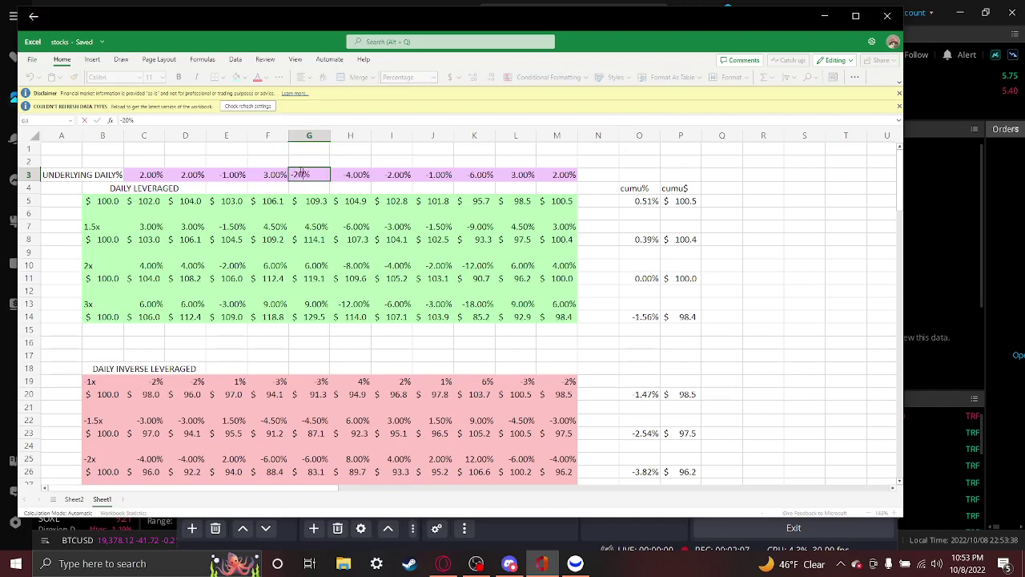
left_click(355, 174)
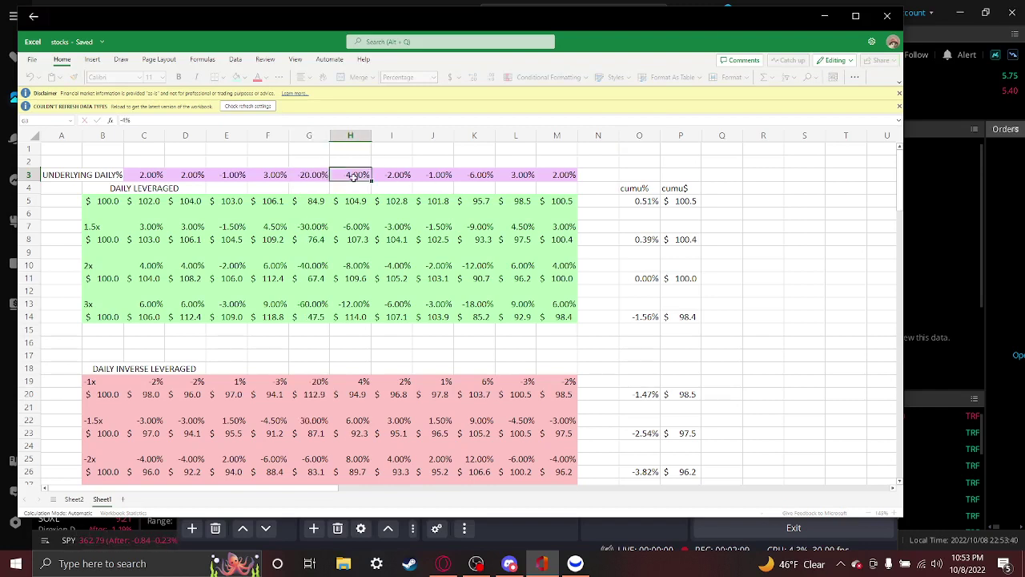
type("-4%")
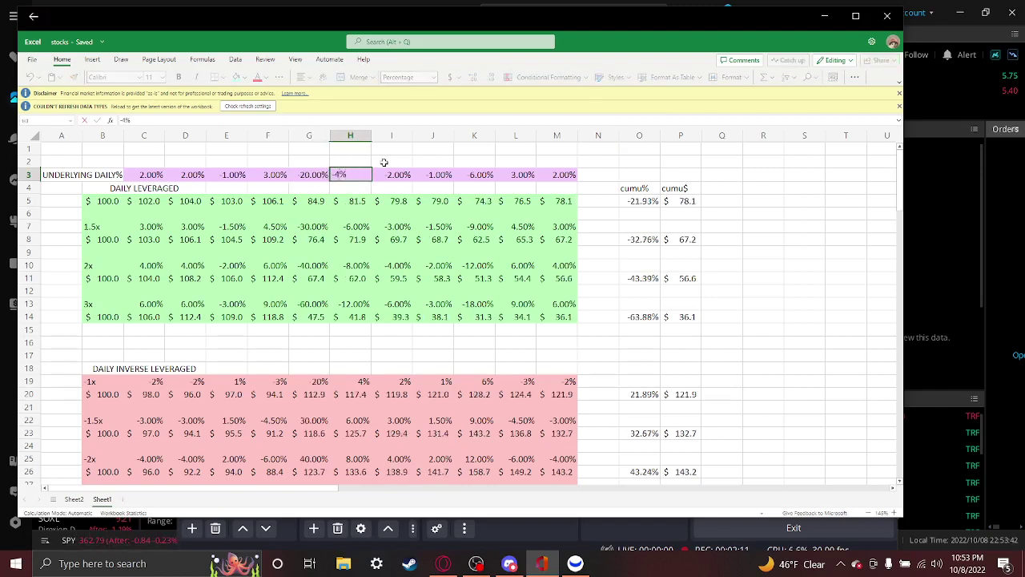
key("BackSpace")
key("BackSpace")
type("16")
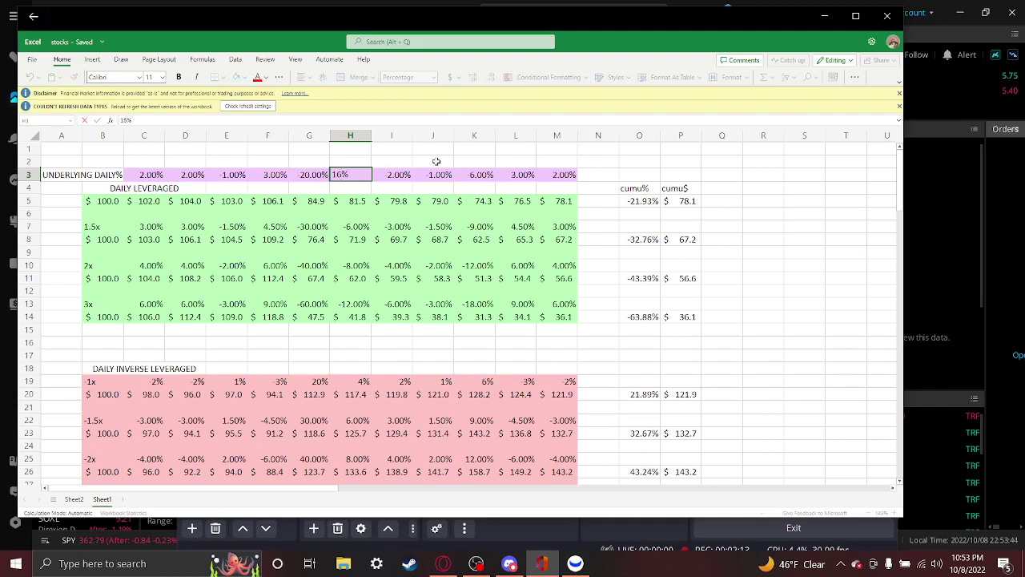
left_click(758, 213)
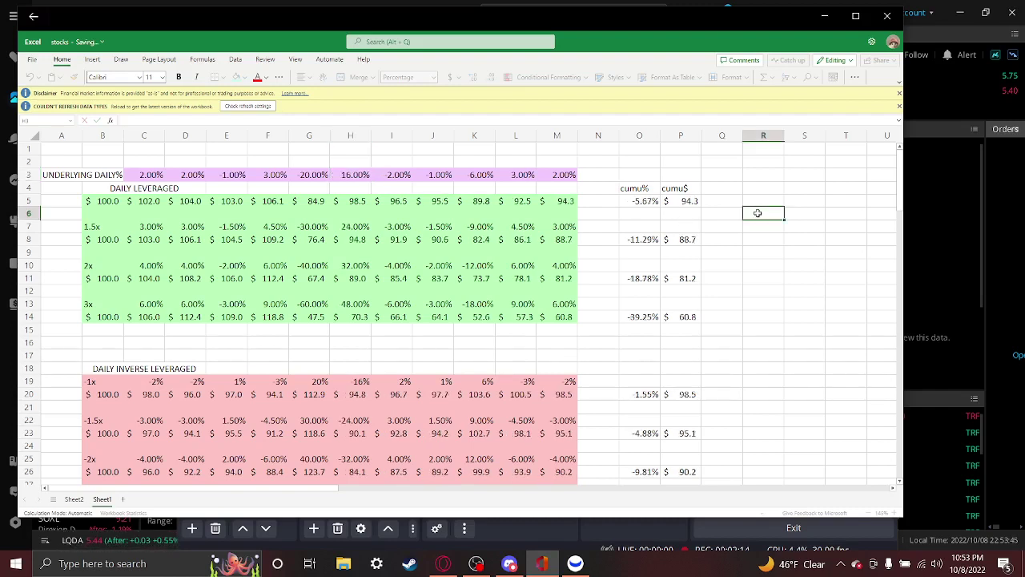
Inspect the =(M-B)/B cumulative formulas in O5, O8 and O14, then switch to Webull.
left_click(647, 202)
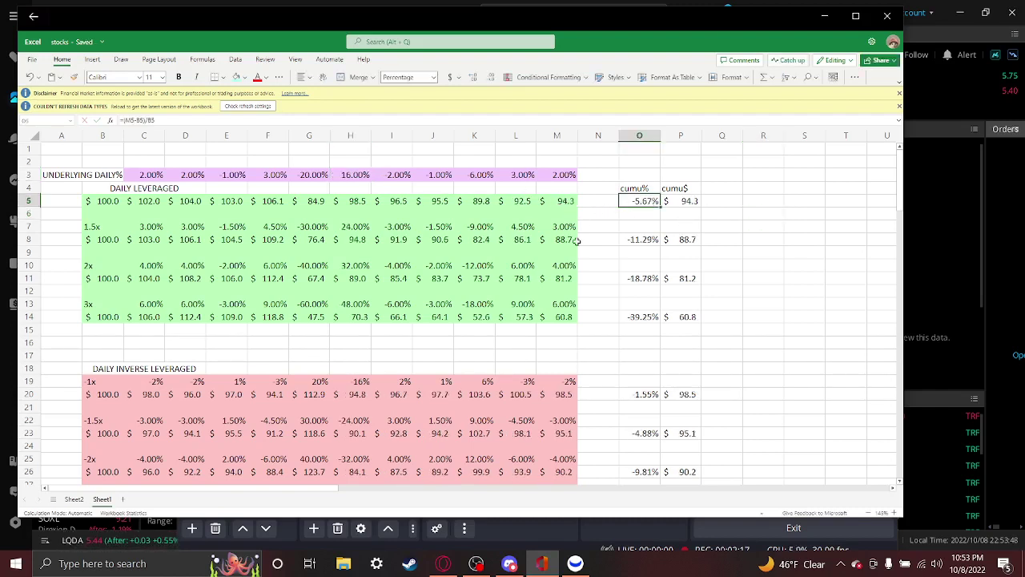
left_click(622, 239)
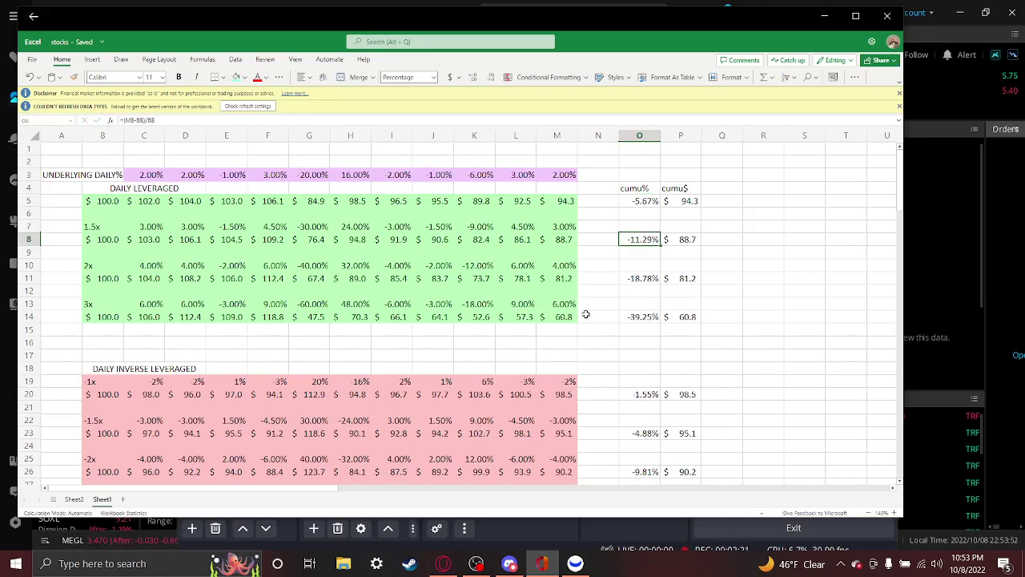
scroll(624, 300, "down", 2)
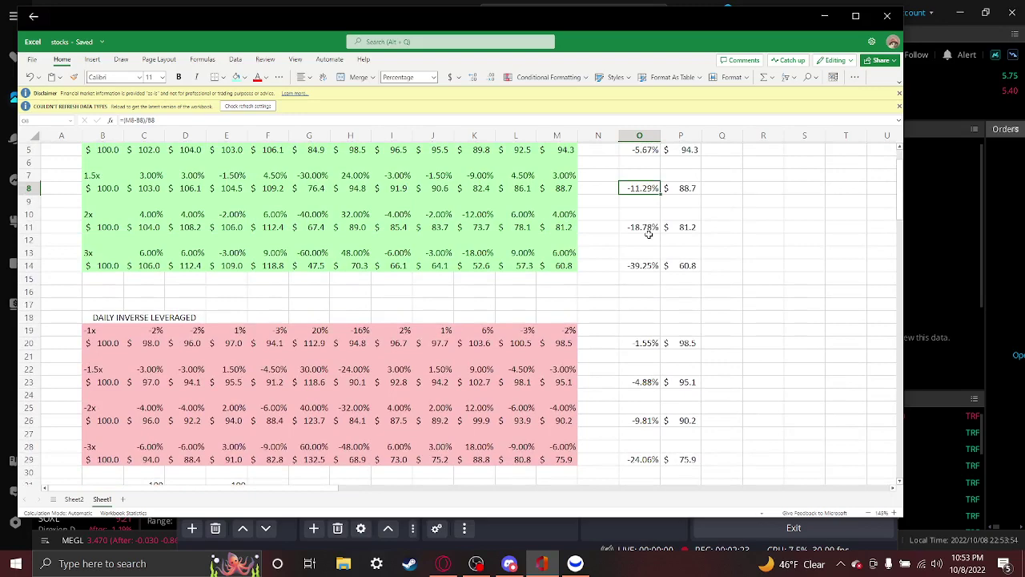
scroll(649, 233, "up", 2)
left_click(633, 317)
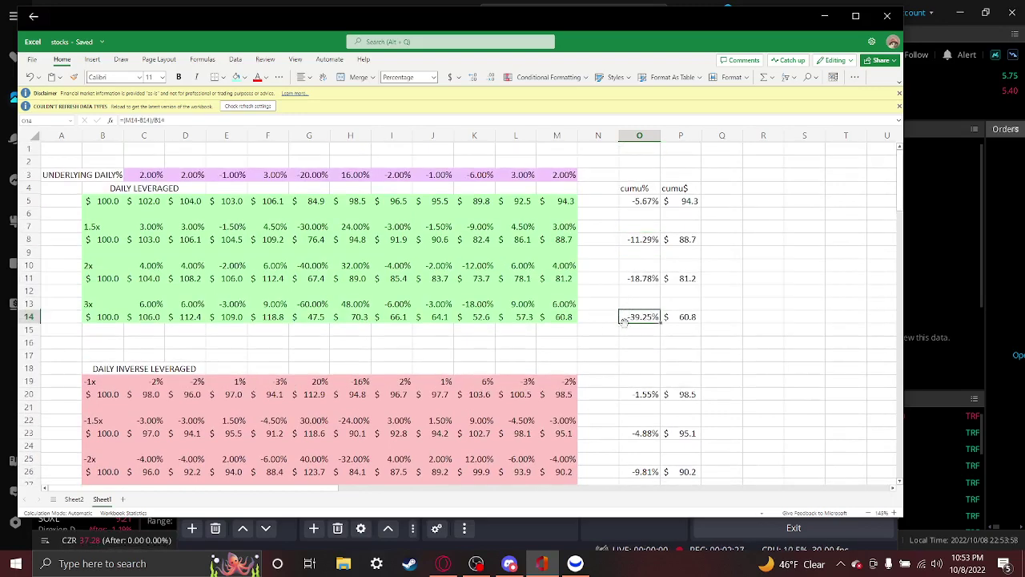
left_click(645, 201)
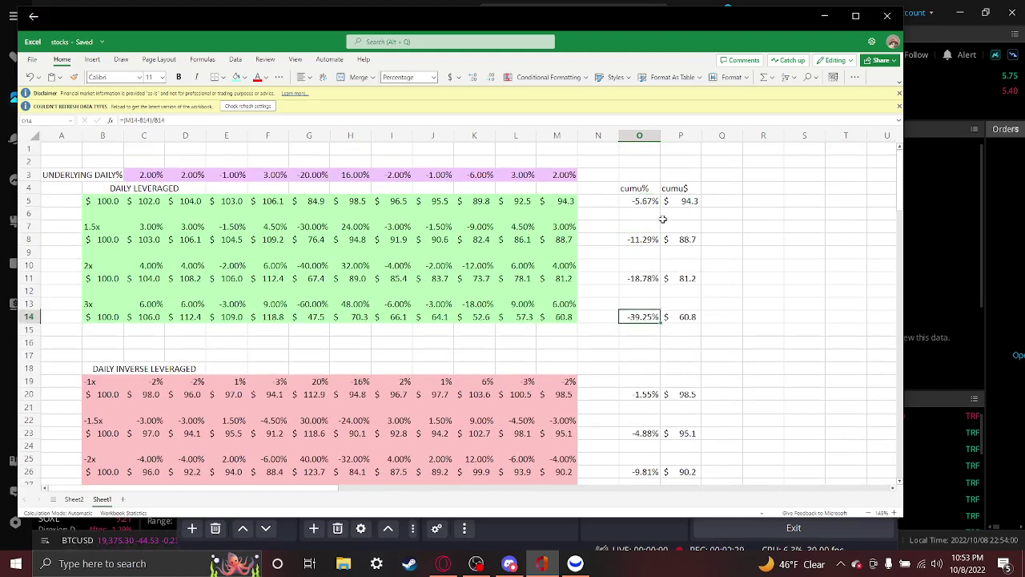
left_click(649, 201)
left_click(638, 204)
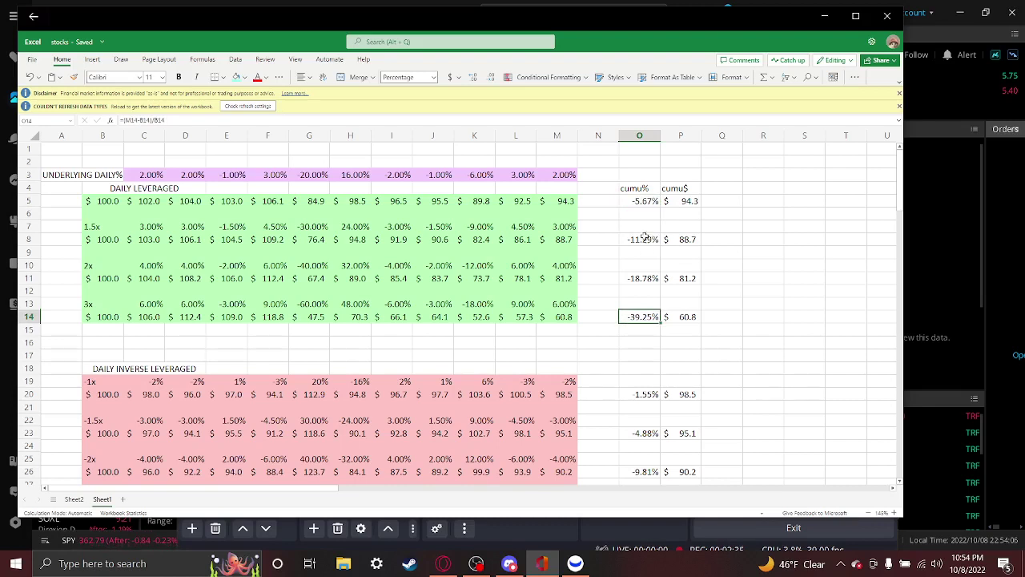
left_click(638, 200)
left_click(726, 241)
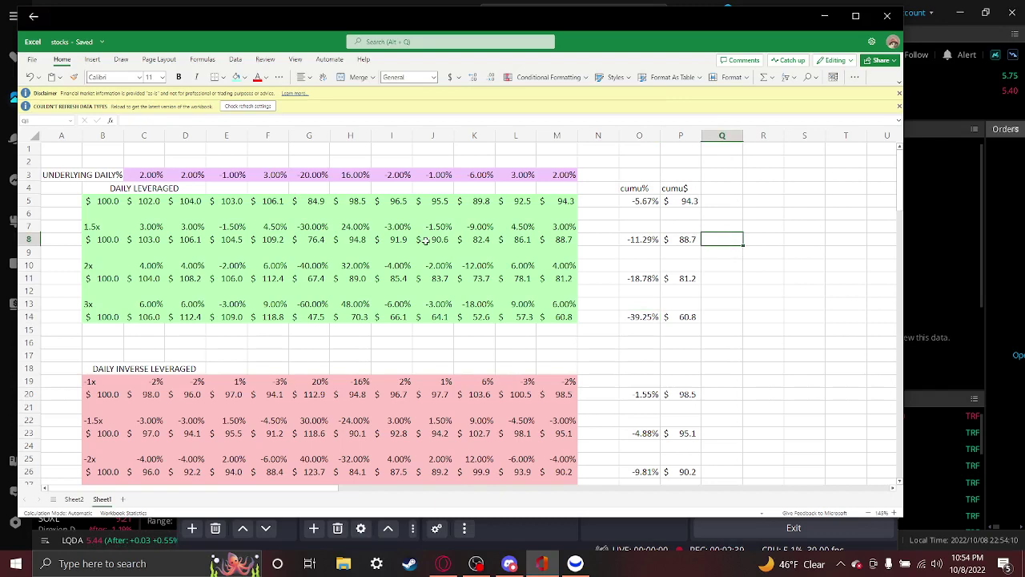
left_click(978, 337)
Chart GUSH on weekly candles, zoomed out to its price history back to 2015.
left_click(521, 13)
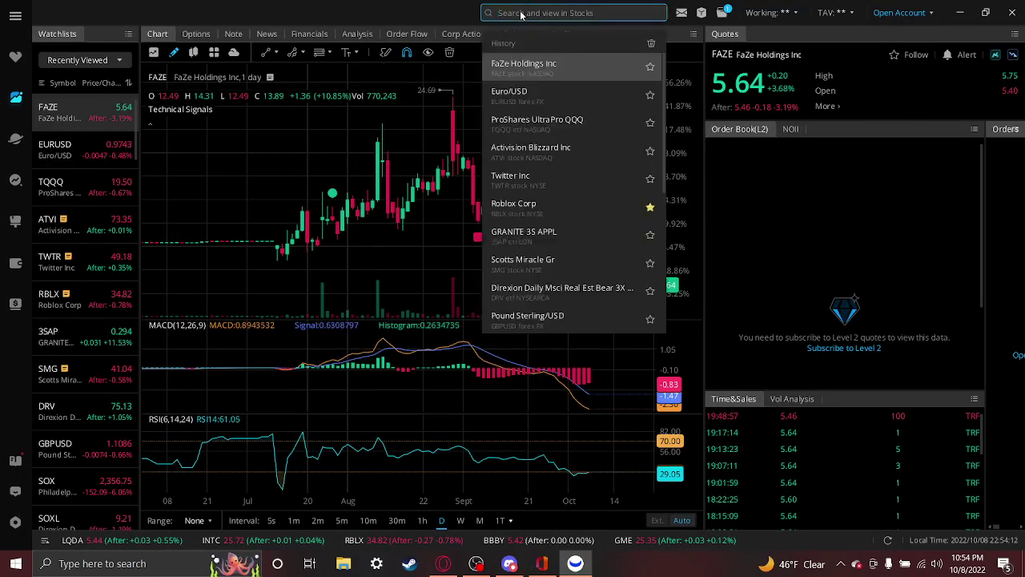
type("gush")
key("Return")
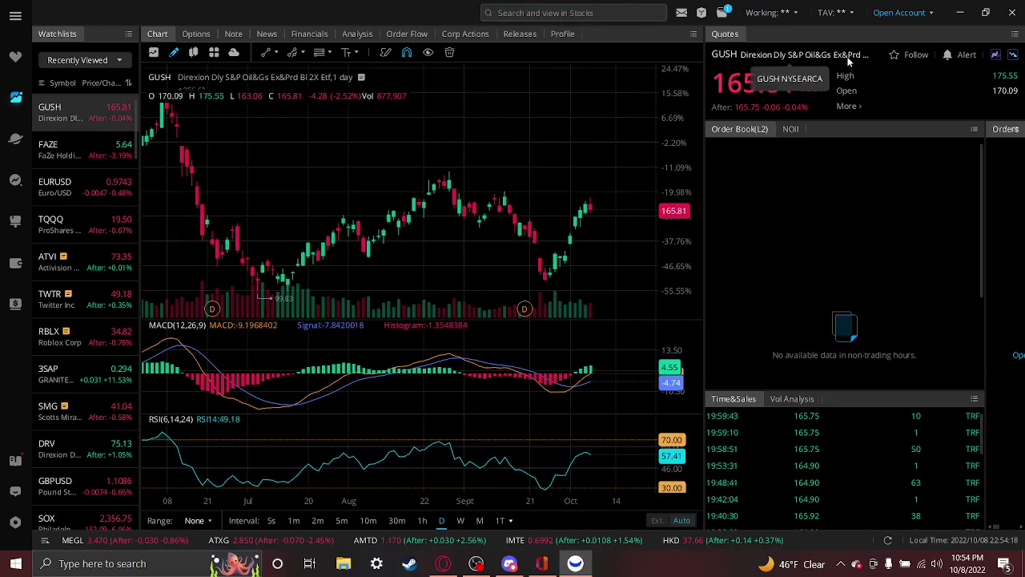
left_click(460, 521)
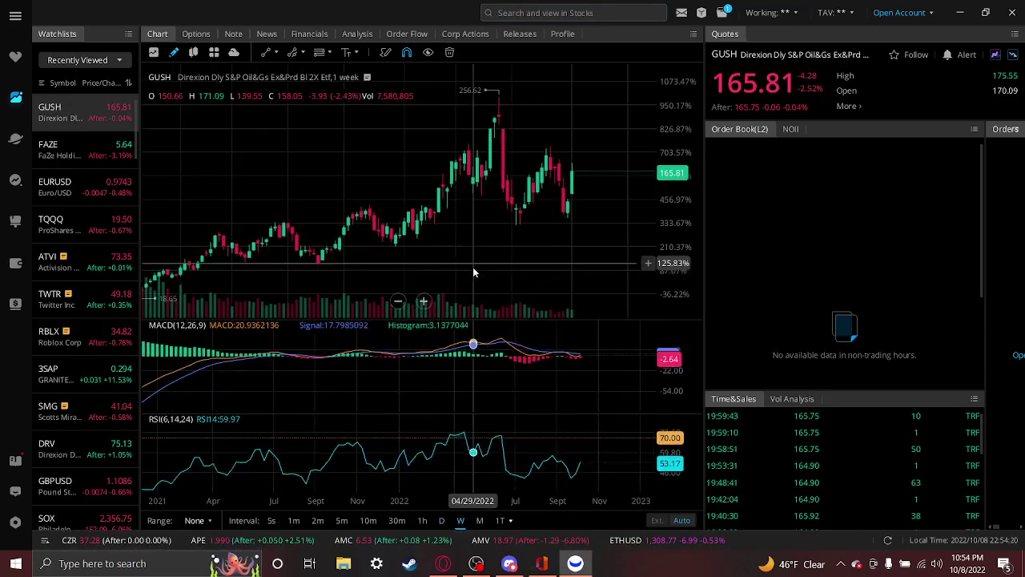
scroll(472, 272, "down", 2)
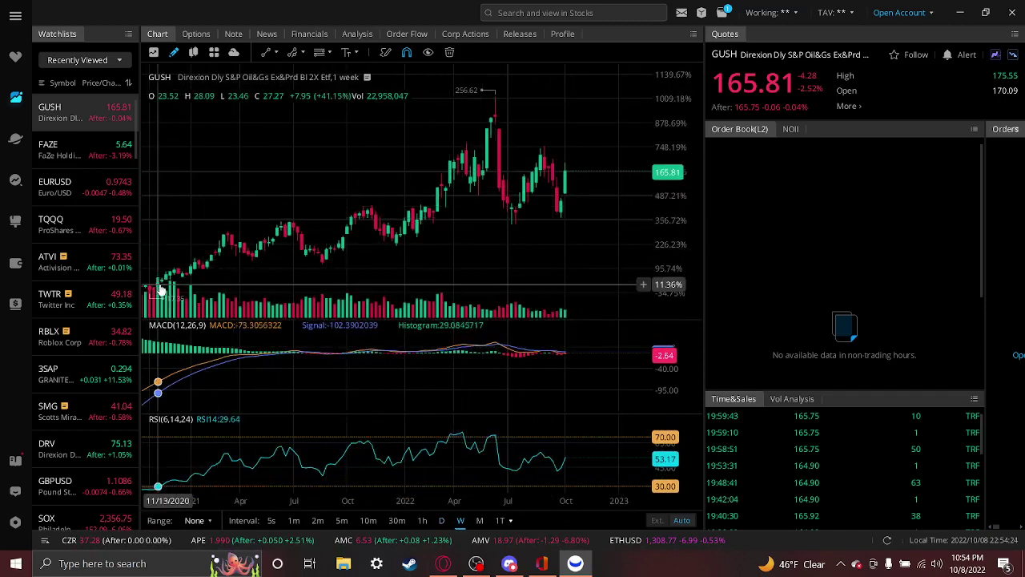
scroll(505, 220, "down", 5)
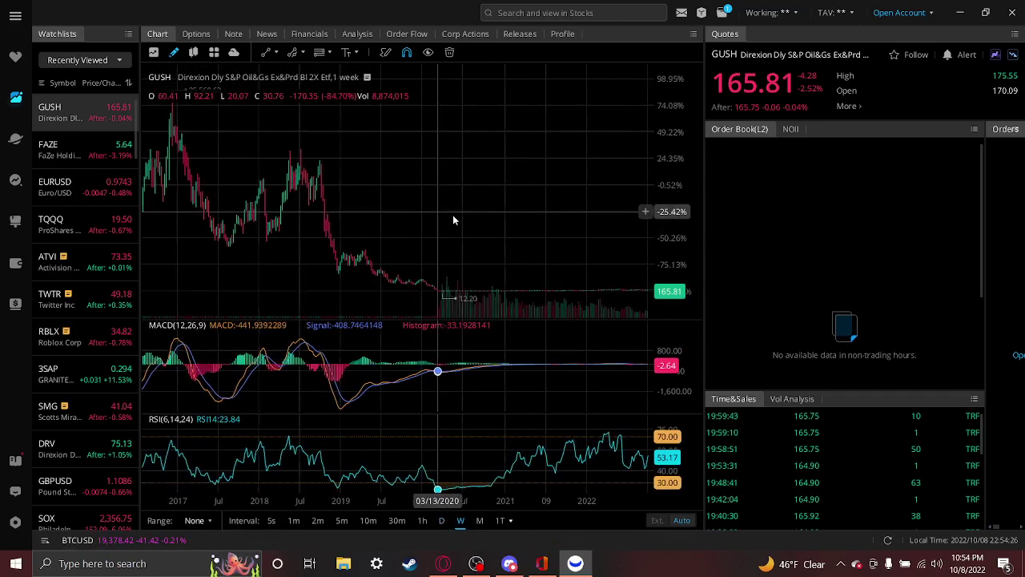
scroll(455, 216, "down", 5)
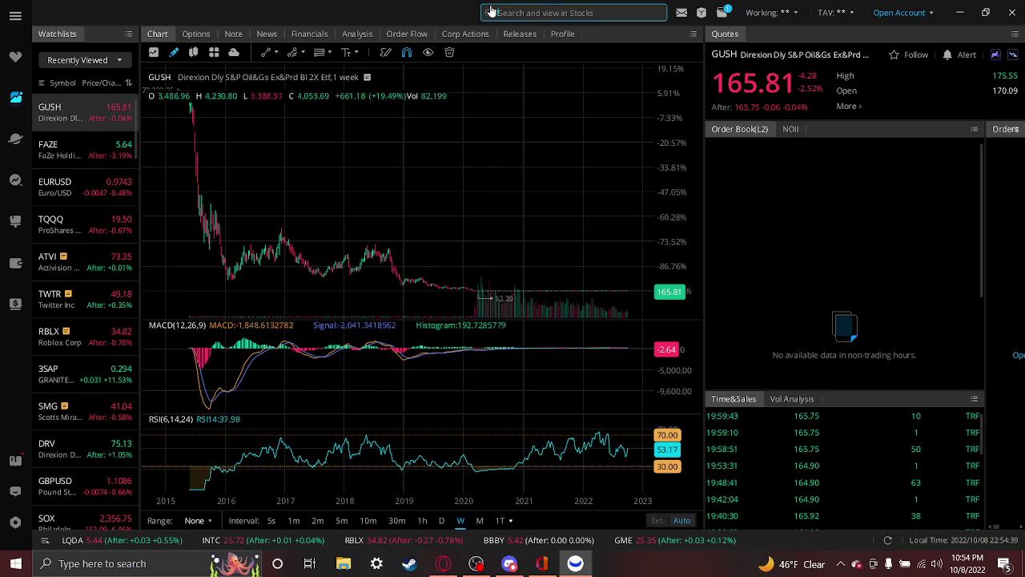
Look up SQQQ and load its chart.
left_click(544, 13)
type("sqqq")
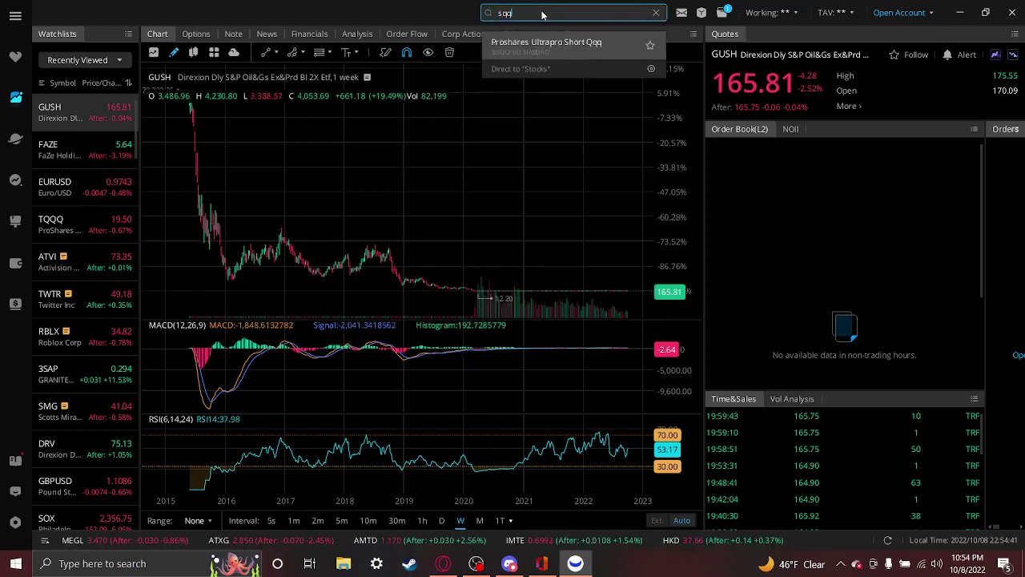
key("Return")
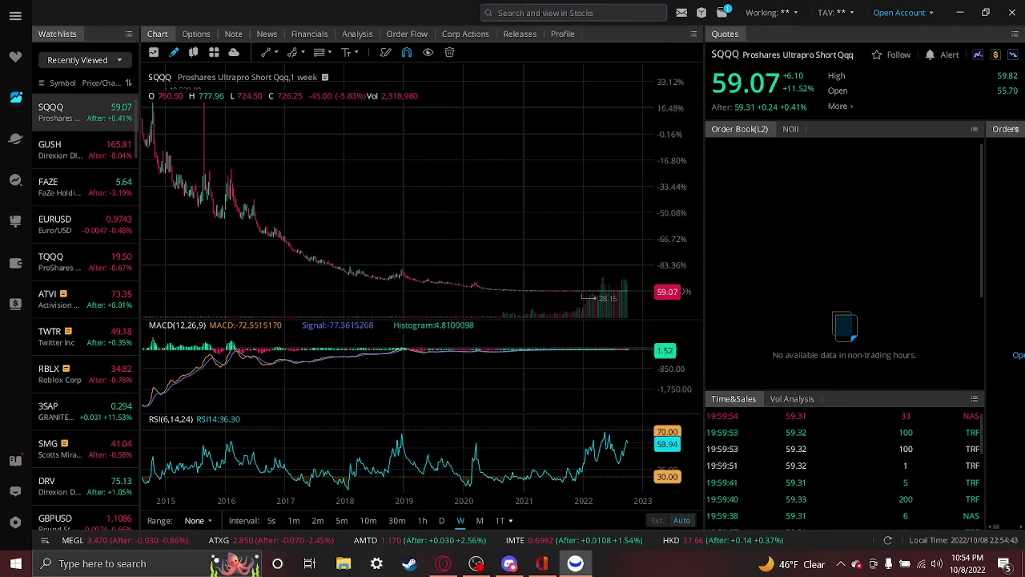
Load the UVXY weekly chart, then open and close the recently viewed symbols list.
left_click(521, 14)
type("uvxy")
key("Return")
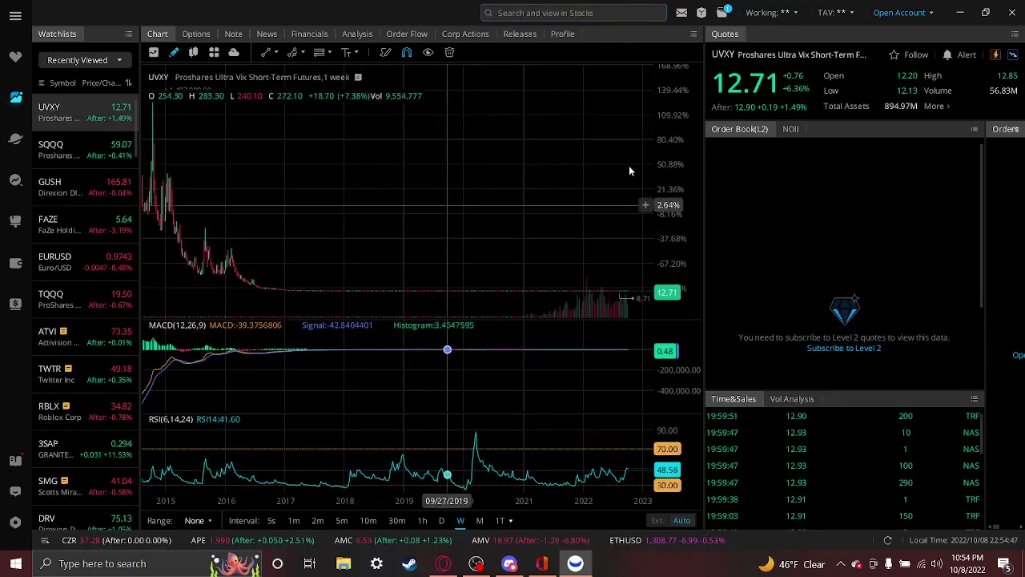
left_click(550, 11)
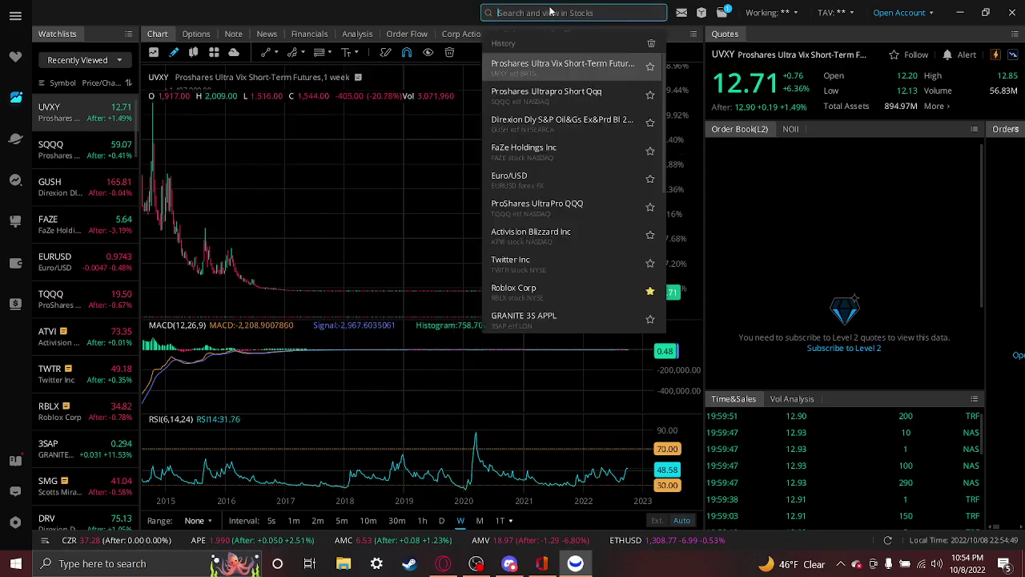
left_click(331, 221)
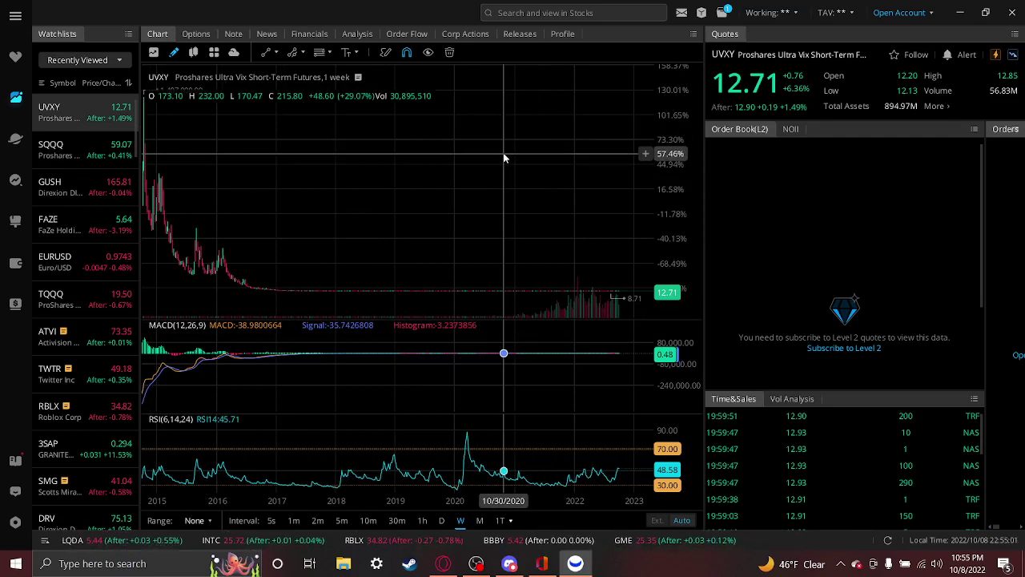
Search for tqqq and load the TQQQ chart.
left_click(564, 11)
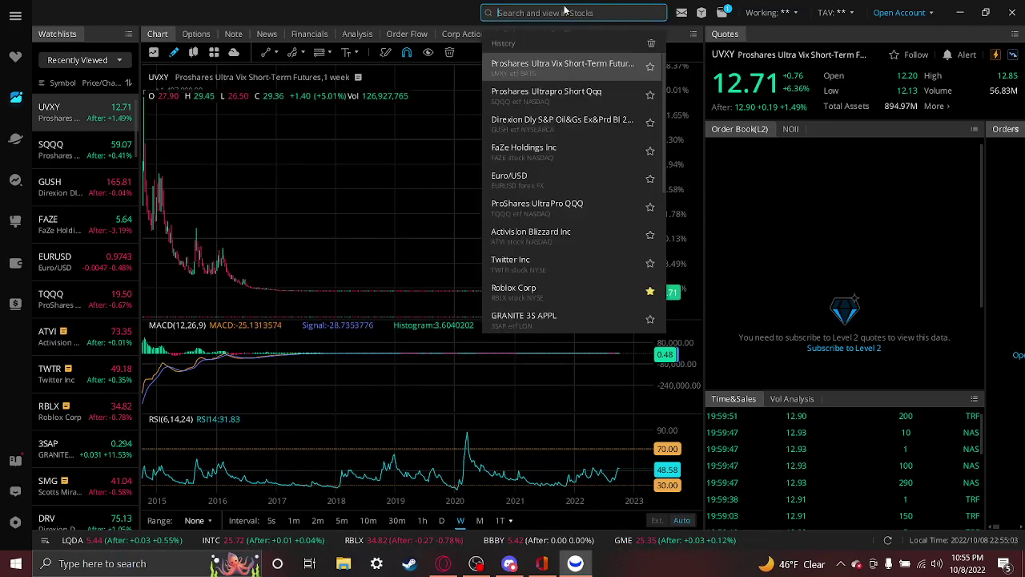
type("tqqq")
key("Return")
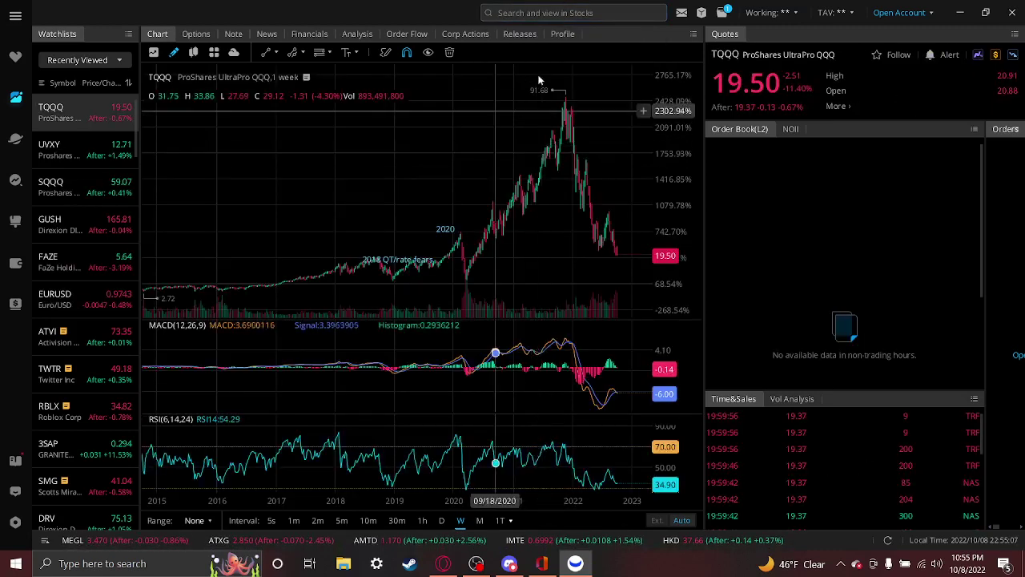
Pan and zoom the TQQQ monthly chart to examine its long-term price history.
left_click_drag(270, 277, 320, 261)
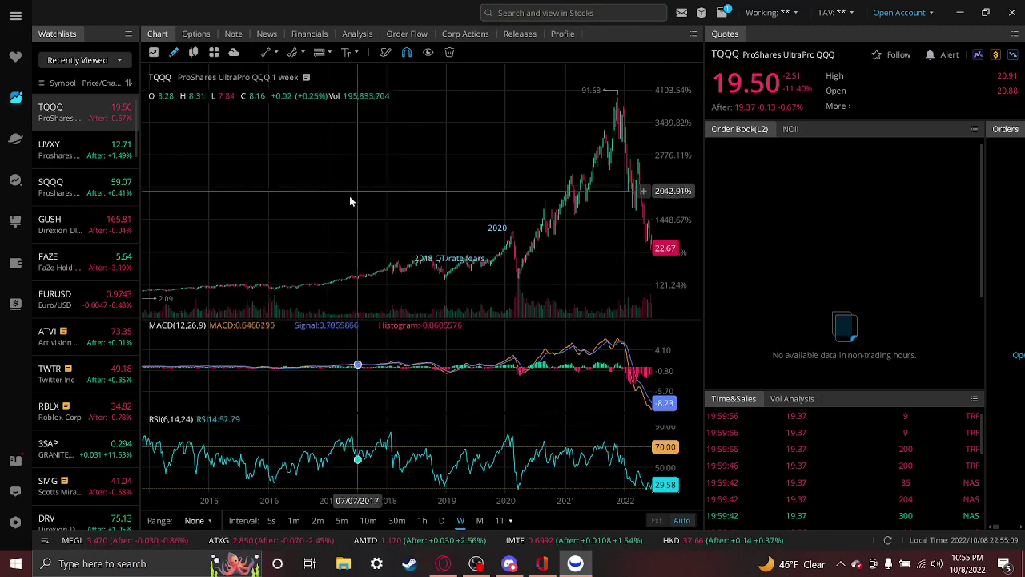
scroll(349, 195, "down", 5)
scroll(347, 213, "up", 5)
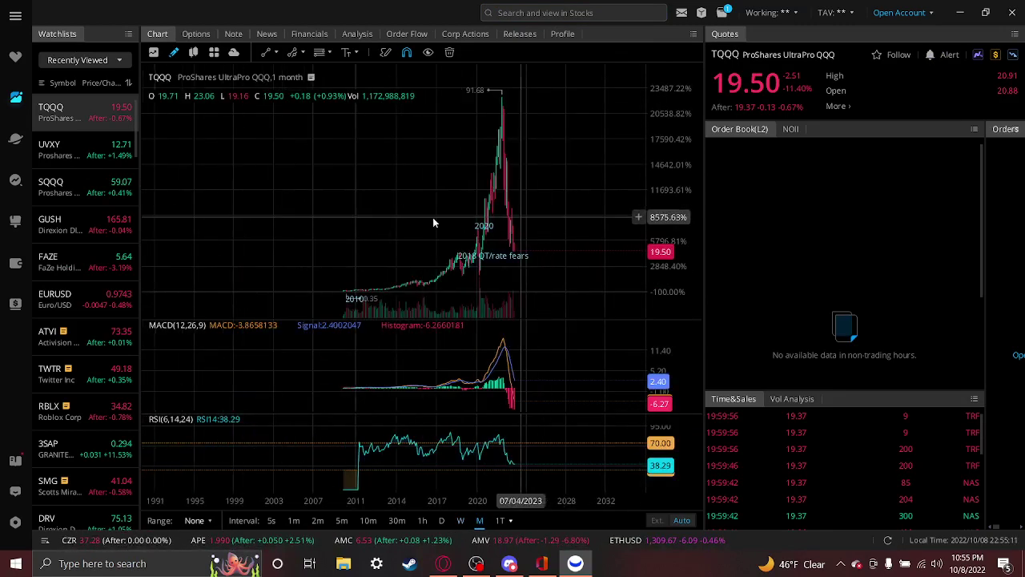
scroll(439, 202, "down", 3)
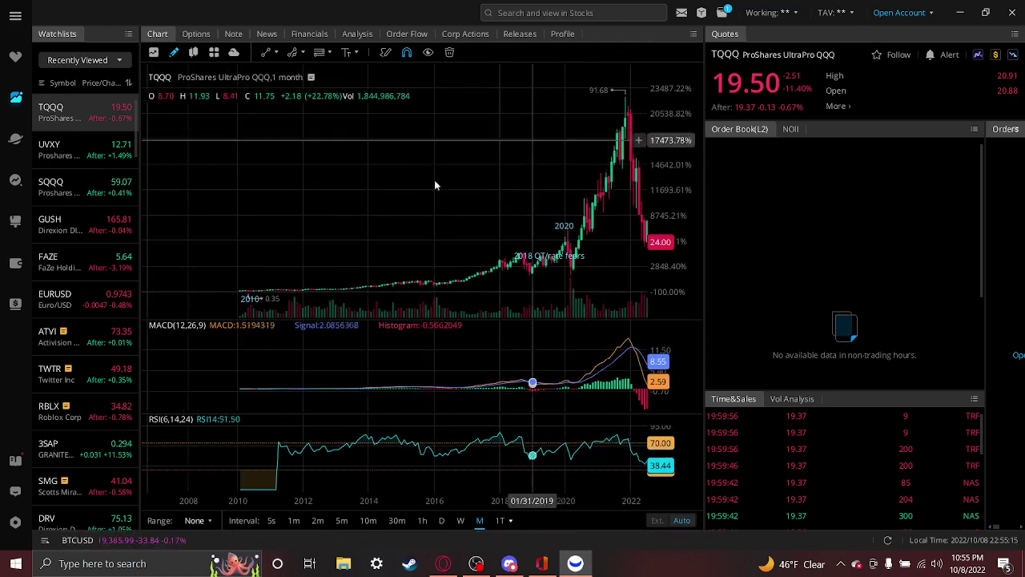
left_click_drag(435, 184, 407, 192)
left_click_drag(499, 202, 449, 204)
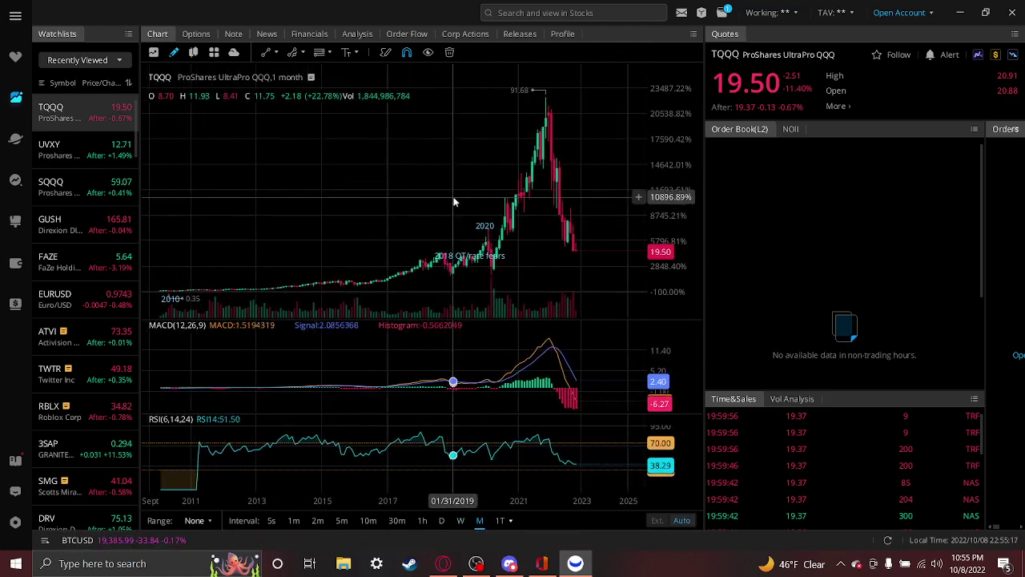
scroll(461, 206, "down", 1)
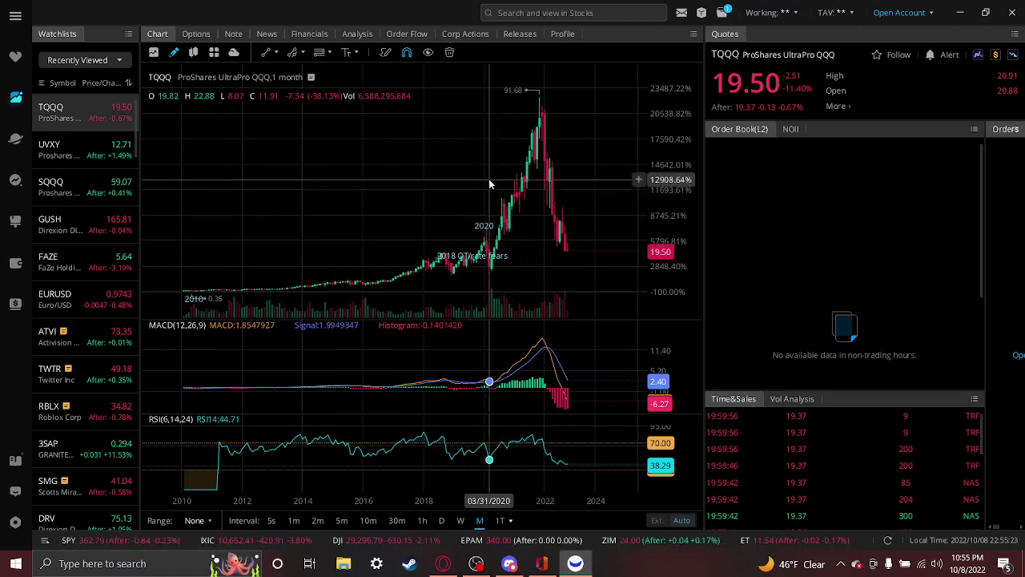
scroll(489, 184, "up", 3)
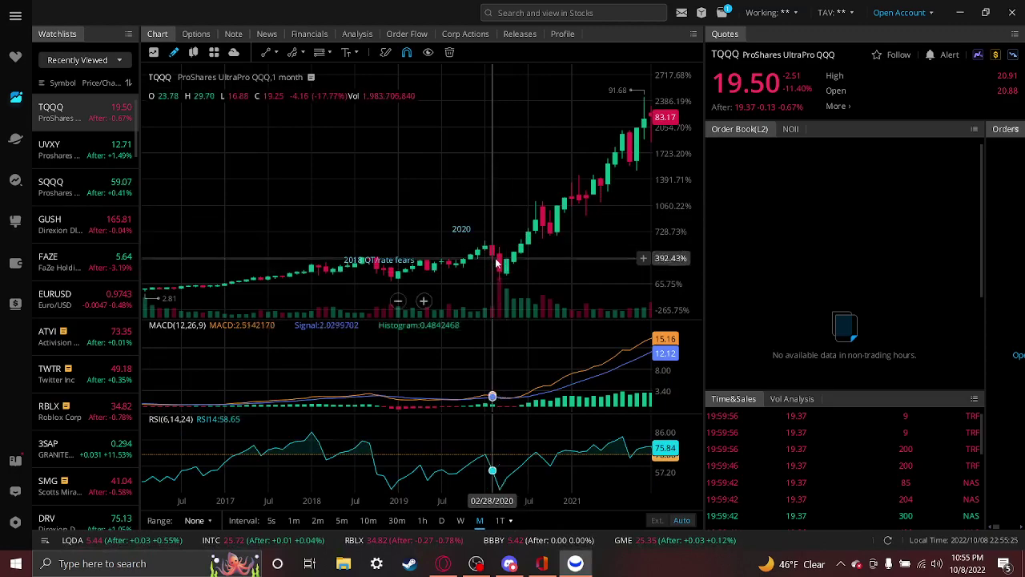
scroll(501, 277, "up", 3)
View TQQQ on daily candles and scroll through its recent price action.
left_click(441, 520)
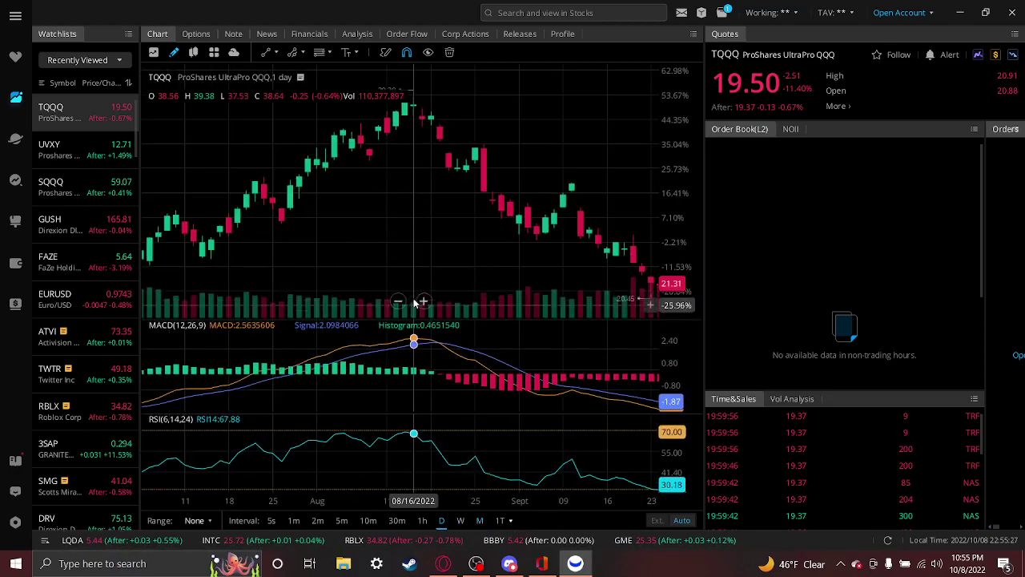
scroll(425, 232, "down", 5)
scroll(594, 207, "left", 10)
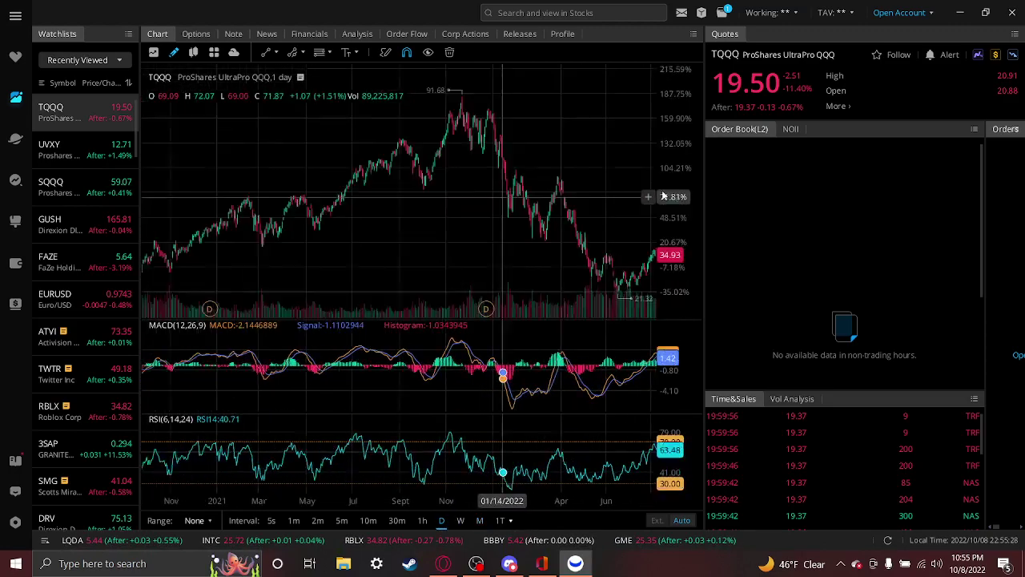
scroll(470, 229, "right", 10)
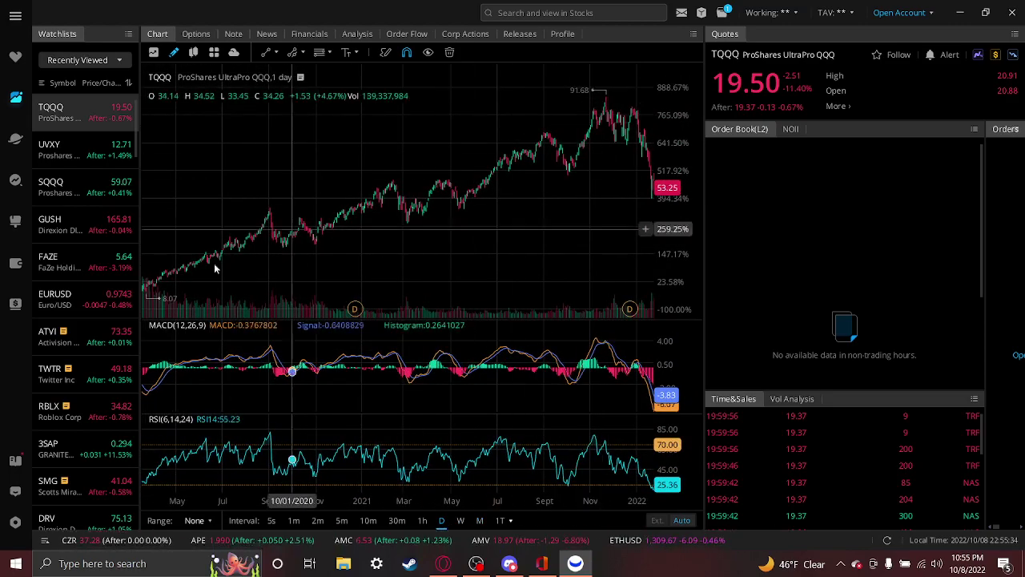
Return TQQQ to weekly candles spanning 2018–2022, showing the 2021 peak collapsing to 19.50.
left_click(460, 521)
scroll(456, 225, "down", 10)
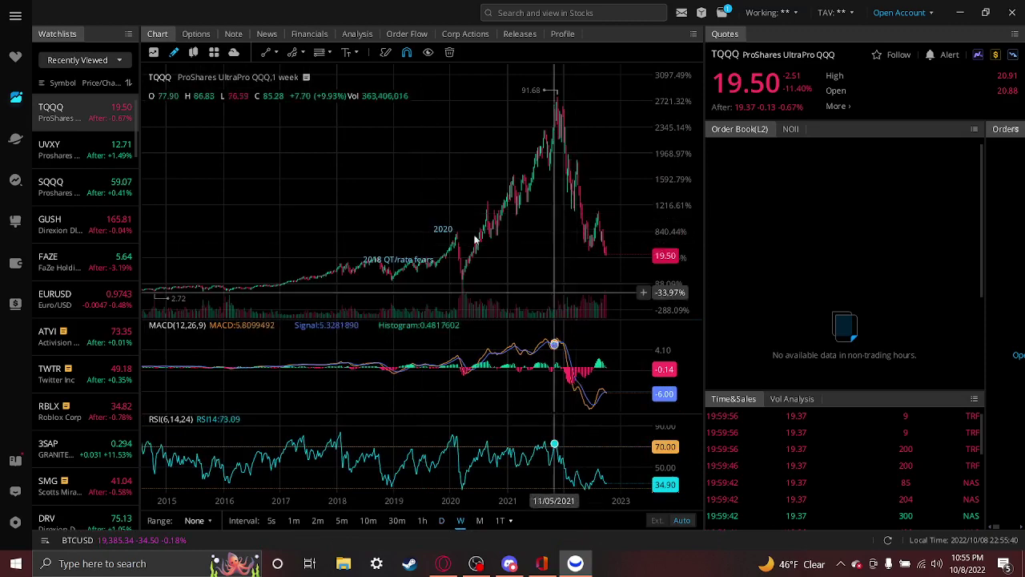
scroll(605, 264, "down", 2)
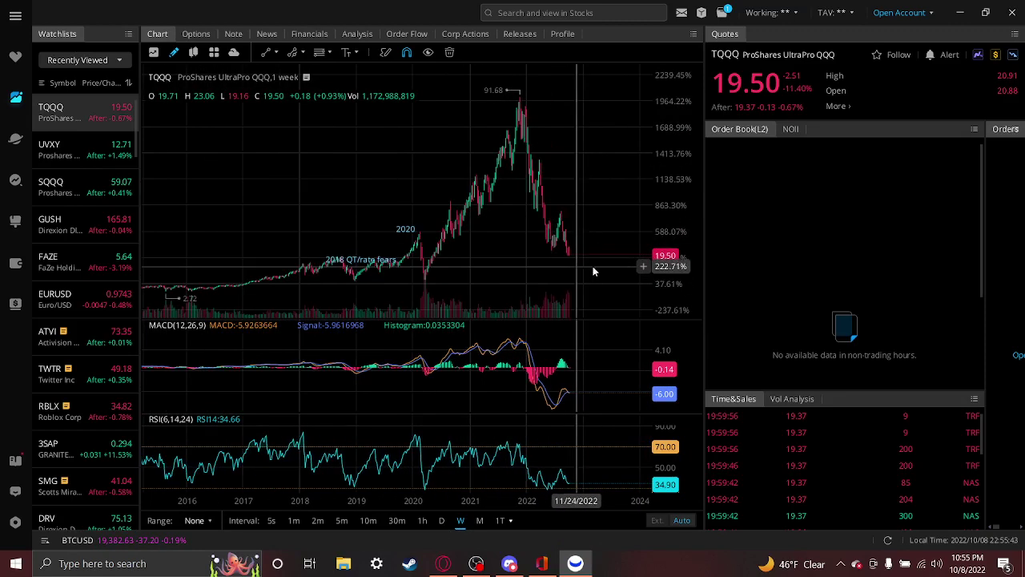
scroll(566, 242, "down", 3)
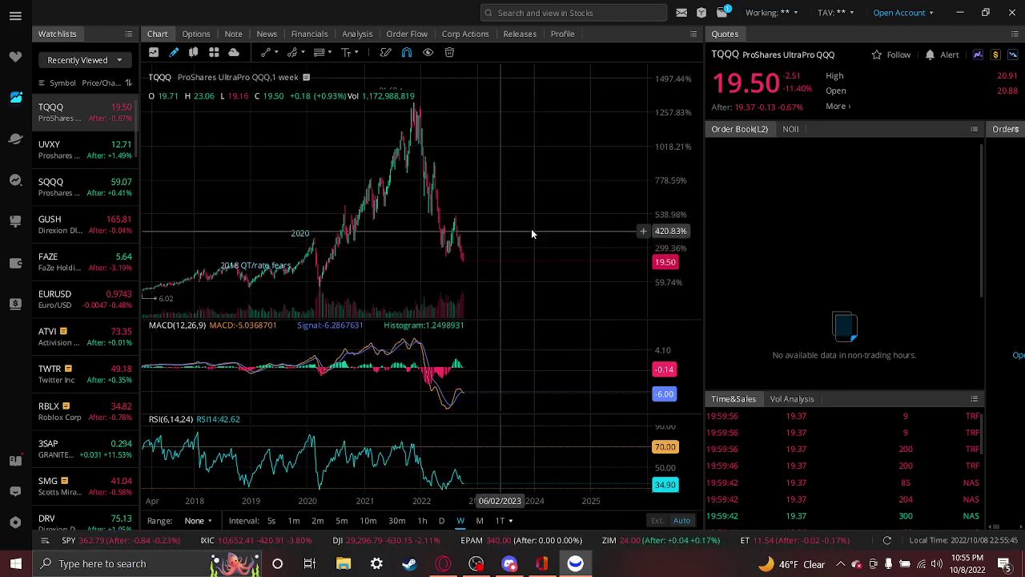
Open the symbol search and clear a stray typed letter.
left_click(545, 10)
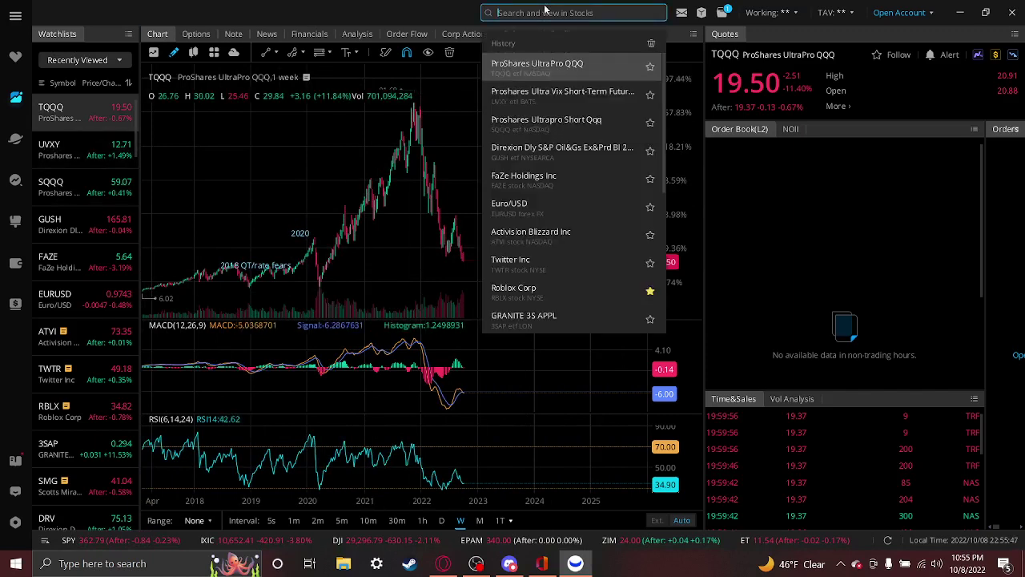
type("w")
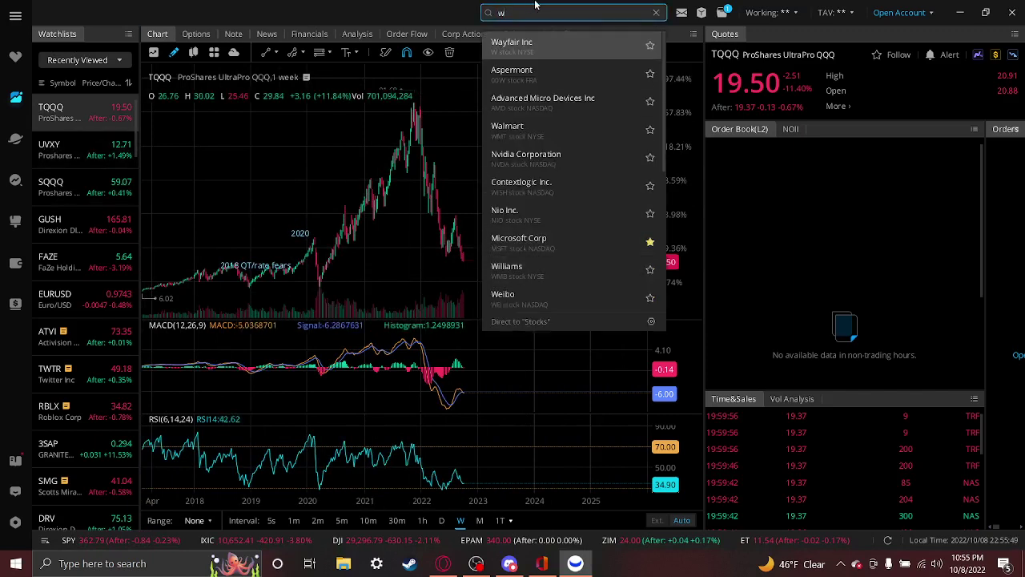
key("BackSpace")
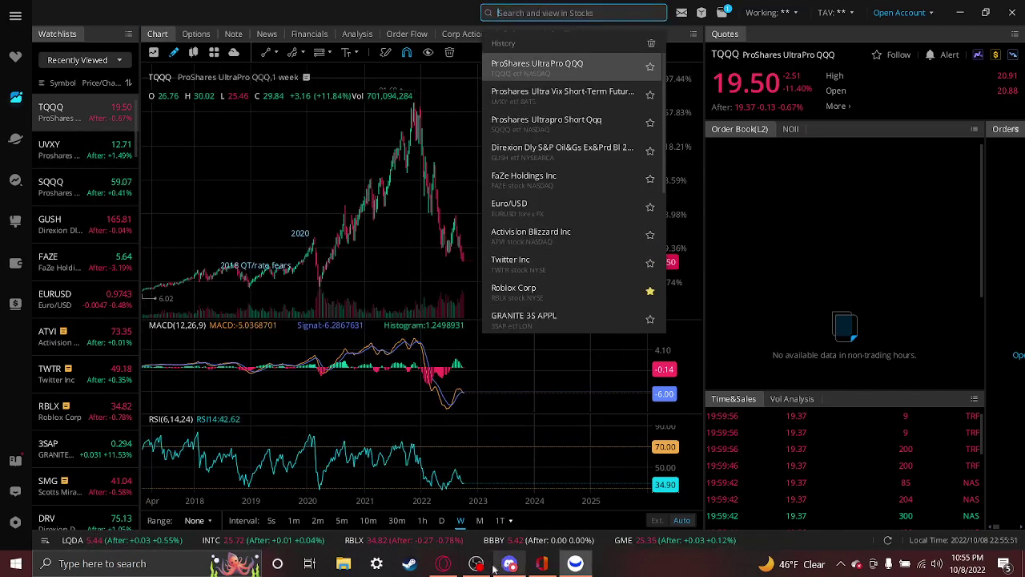
Switch through taskbar windows back to the Excel stocks workbook, showing 3x down 39.25%.
left_click(443, 563)
left_click(510, 565)
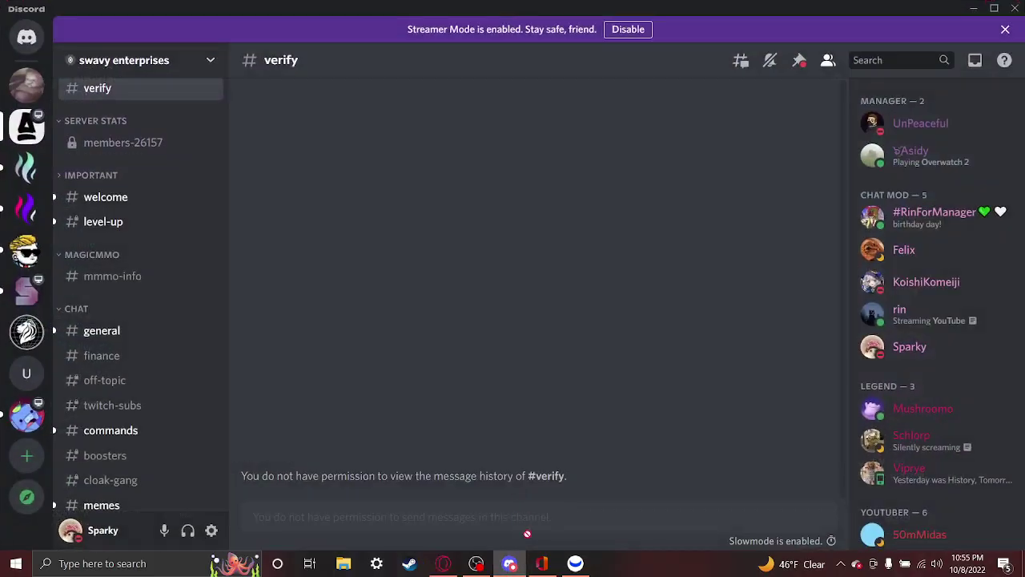
left_click(529, 569)
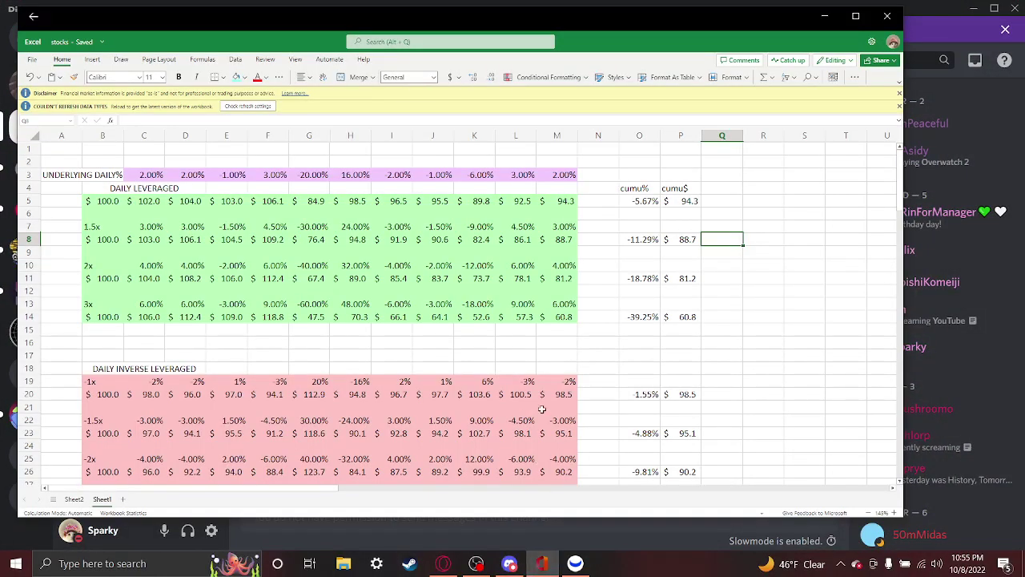